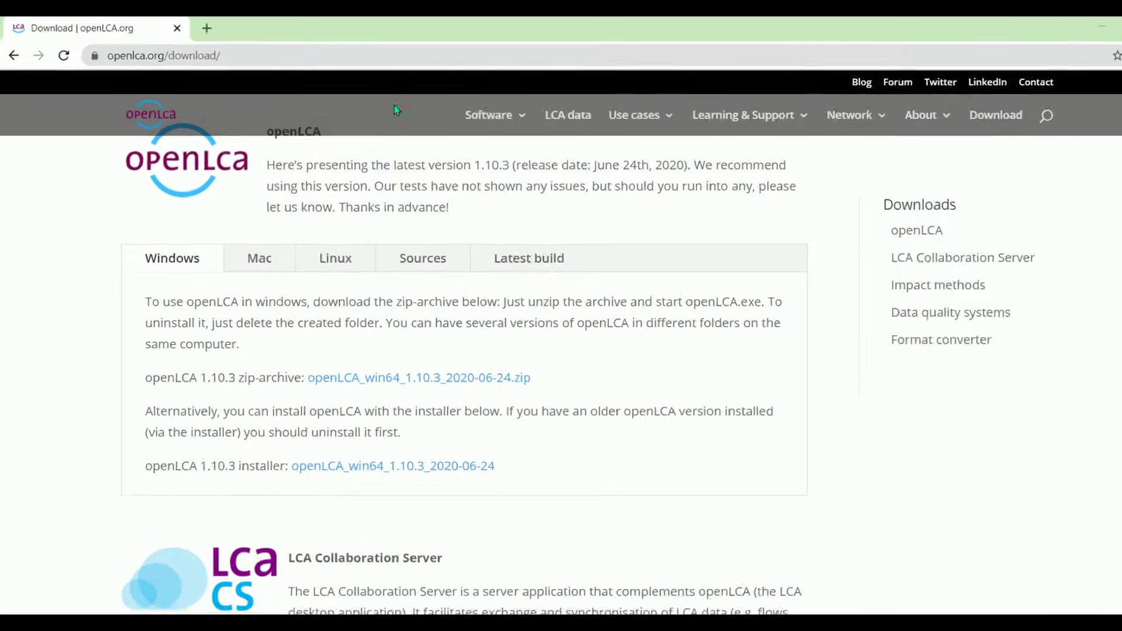
Download openLCA_win64_1.10.3_2020-06-24.zip from the Windows section of openlca.org/download
{"action": "left_click", "coordinate": [386, 54]}
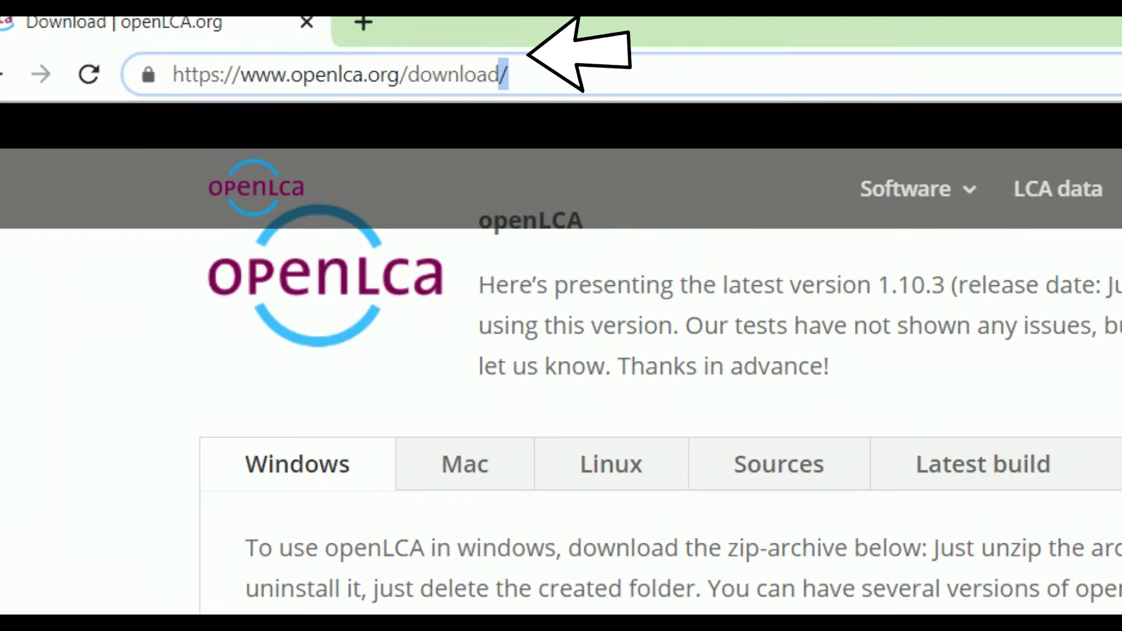
{"action": "key", "text": "Return"}
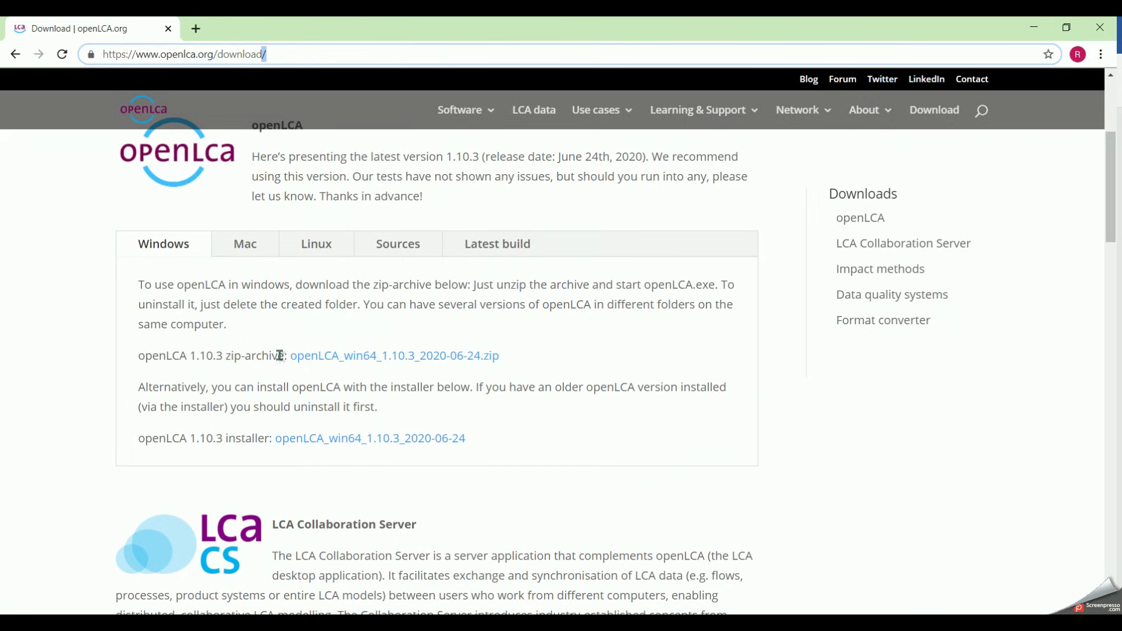
{"action": "left_click_drag", "start_coordinate": [280, 355], "coordinate": [91, 384]}
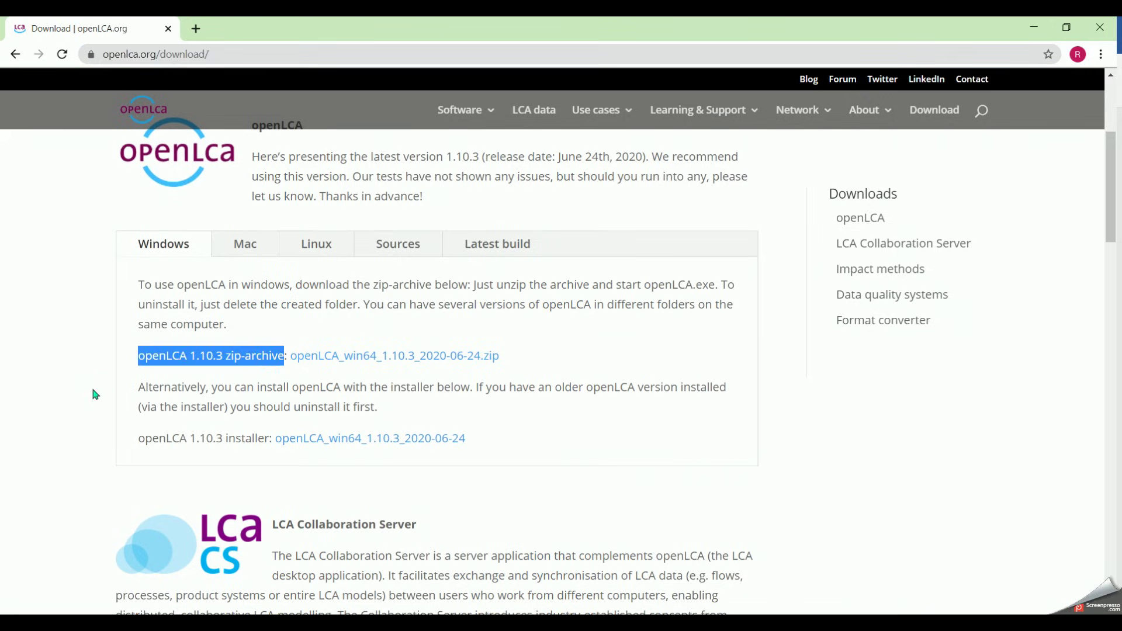
{"action": "left_click", "coordinate": [397, 358]}
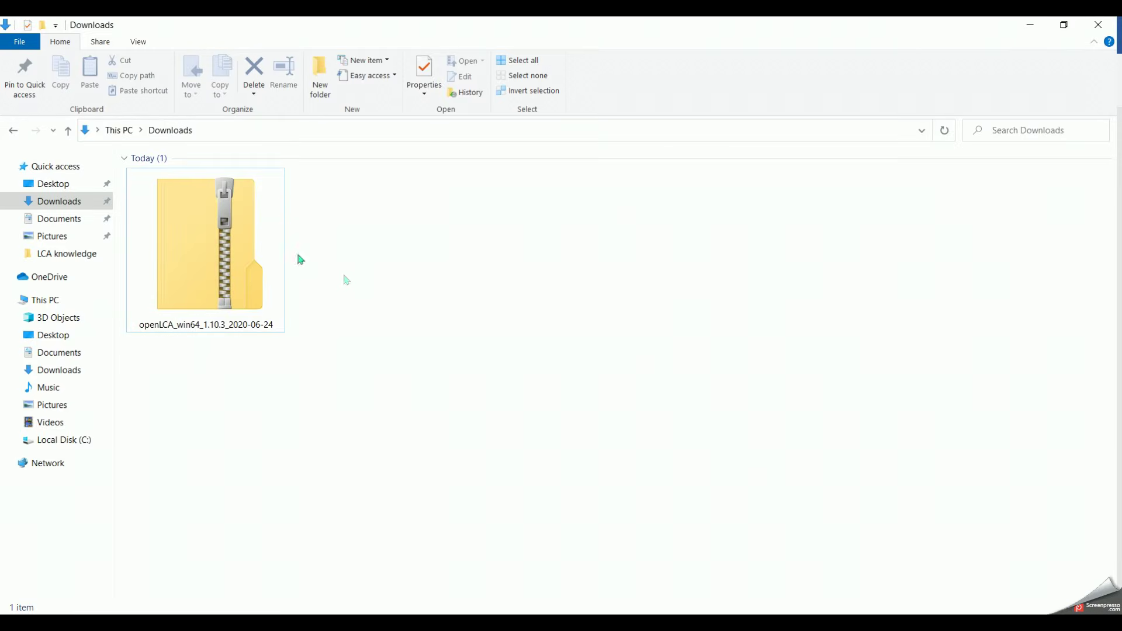
Extract the openLCA zip archive into the Downloads folder
{"action": "left_click", "coordinate": [245, 243]}
{"action": "right_click", "coordinate": [245, 243]}
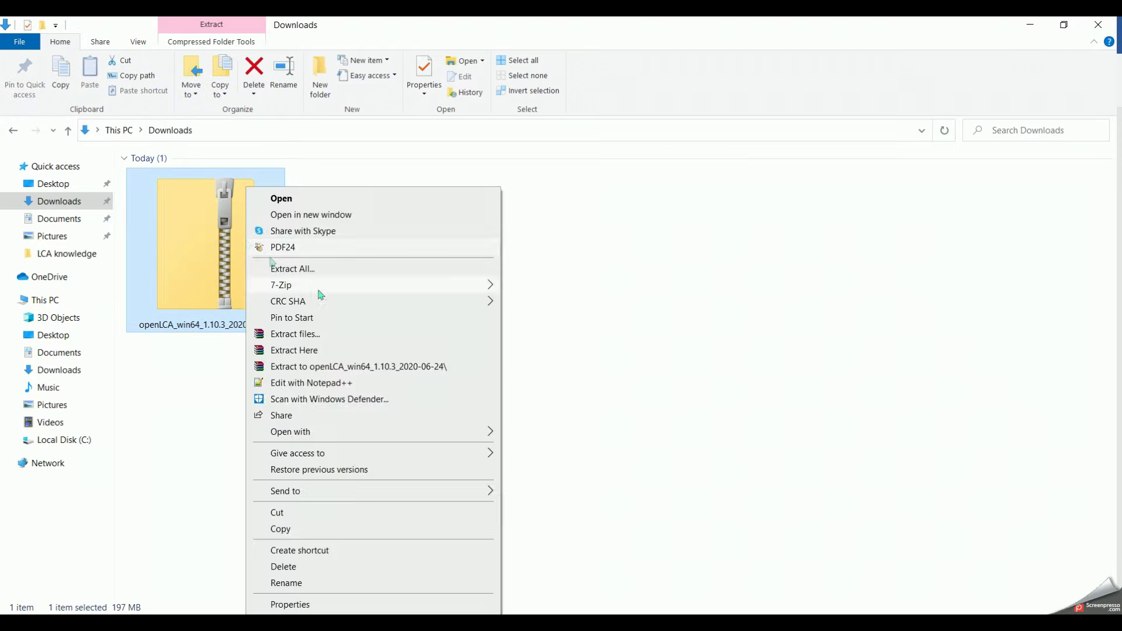
{"action": "left_click", "coordinate": [360, 350]}
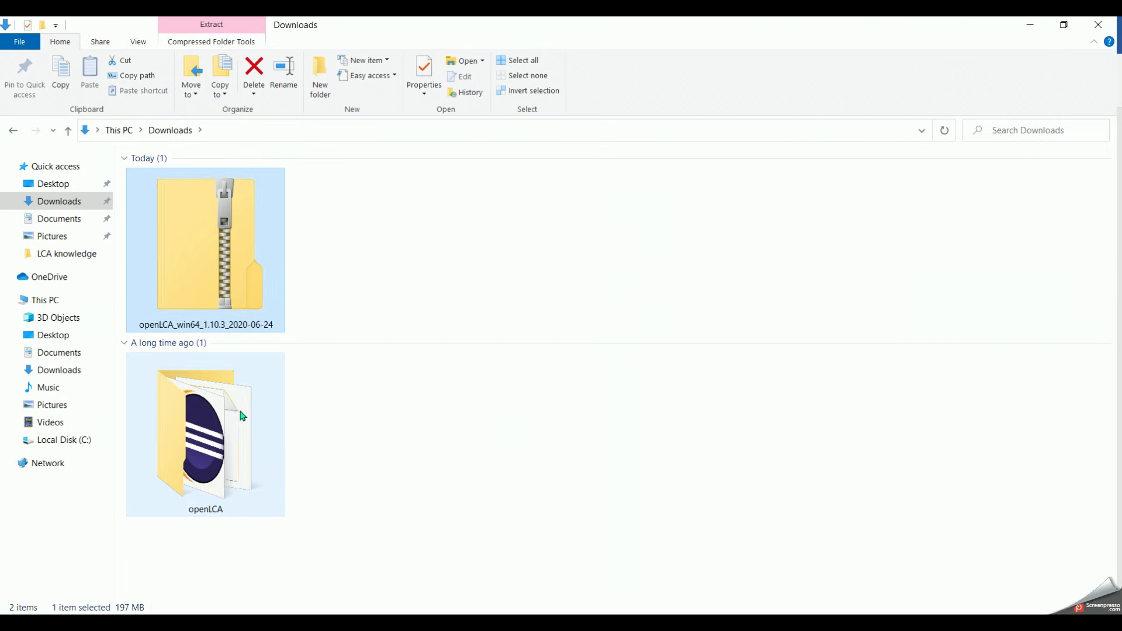
Launch openLCA.exe from the extracted openLCA folder, allowing it past the security warning
{"action": "left_click", "coordinate": [243, 416]}
{"action": "double_click", "coordinate": [242, 416]}
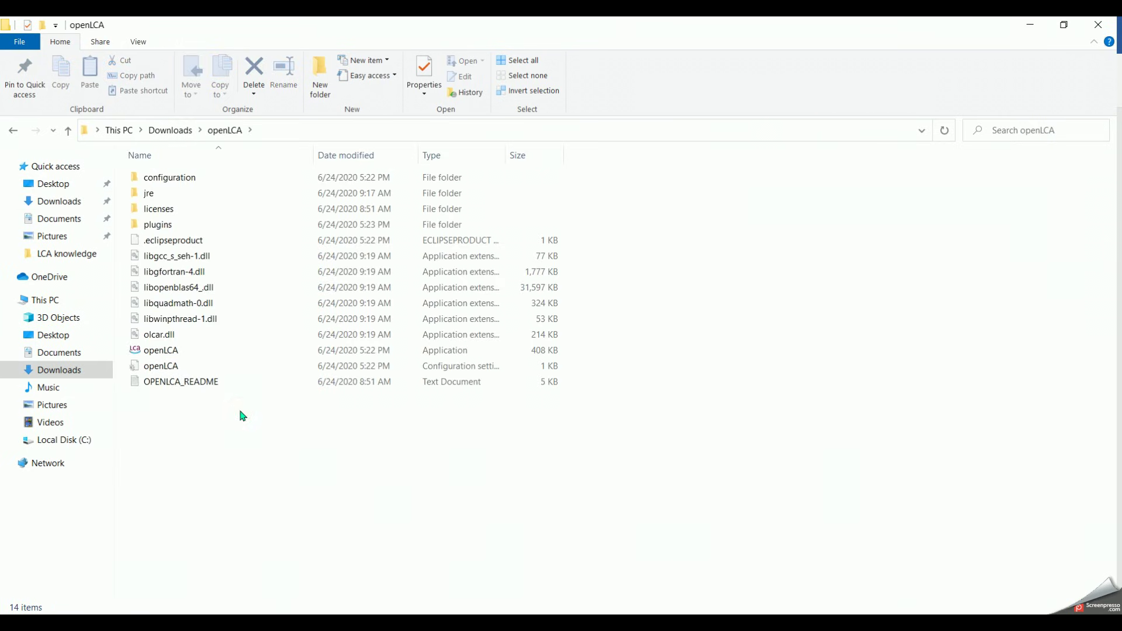
{"action": "left_click", "coordinate": [191, 351]}
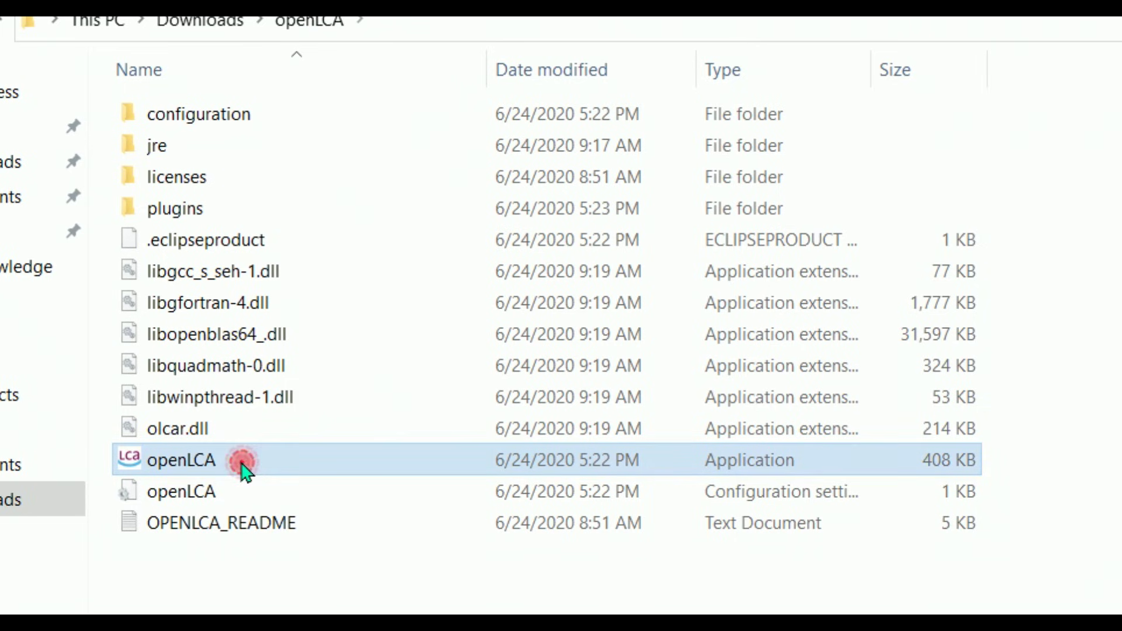
{"action": "double_click", "coordinate": [241, 462]}
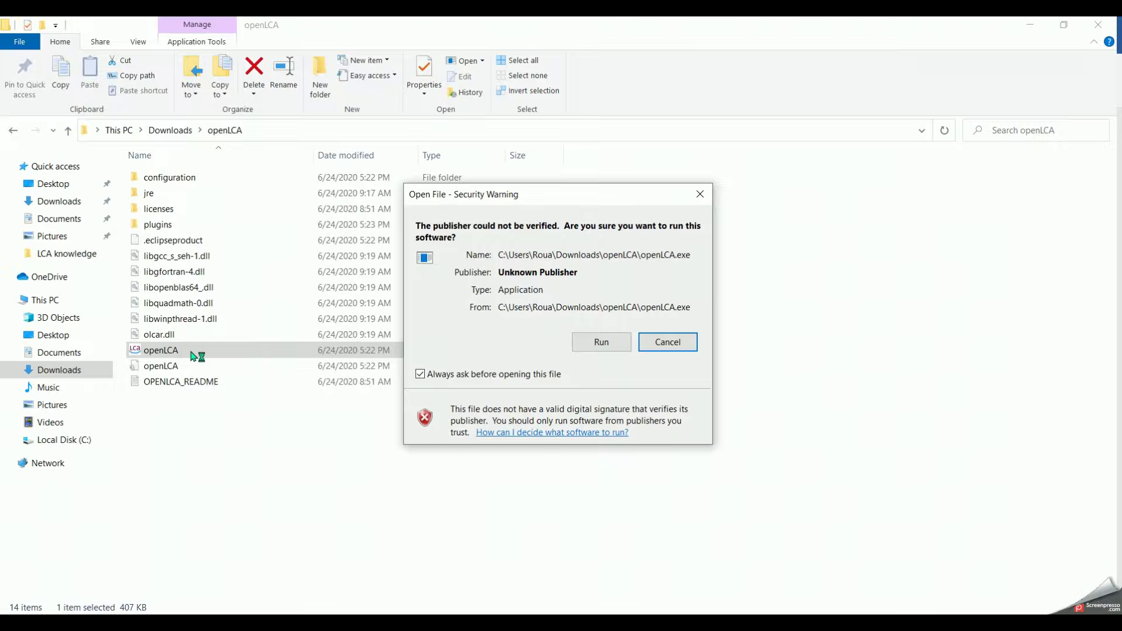
{"action": "left_click", "coordinate": [601, 368]}
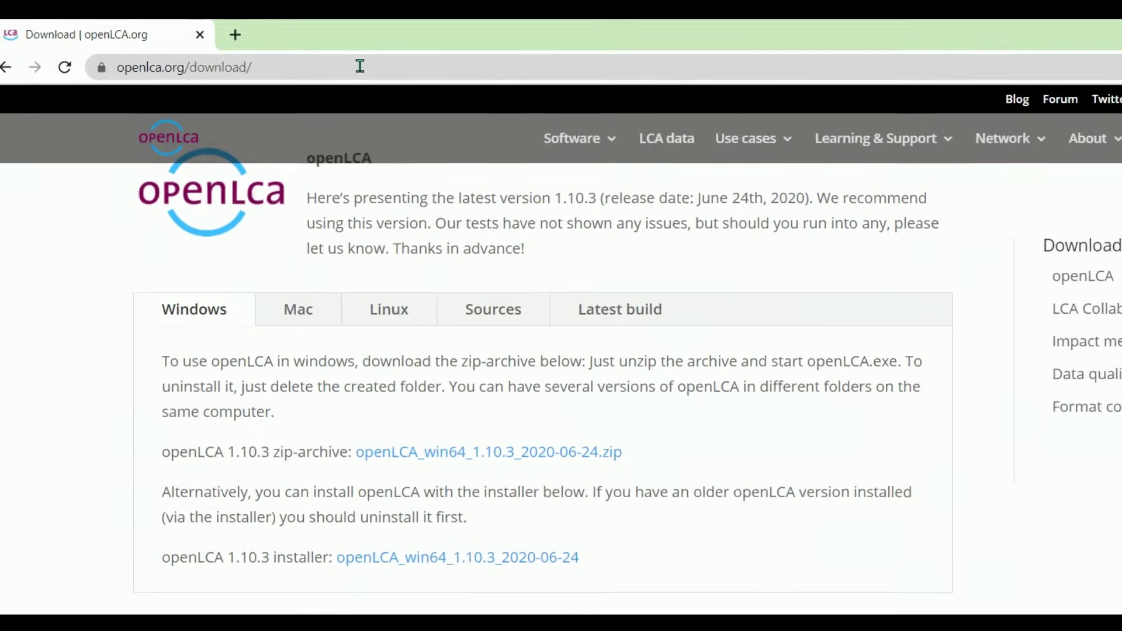
Download the openLCA_win64_1.10.3_2020-06-24 Windows installer from the download page
{"action": "left_click", "coordinate": [379, 70]}
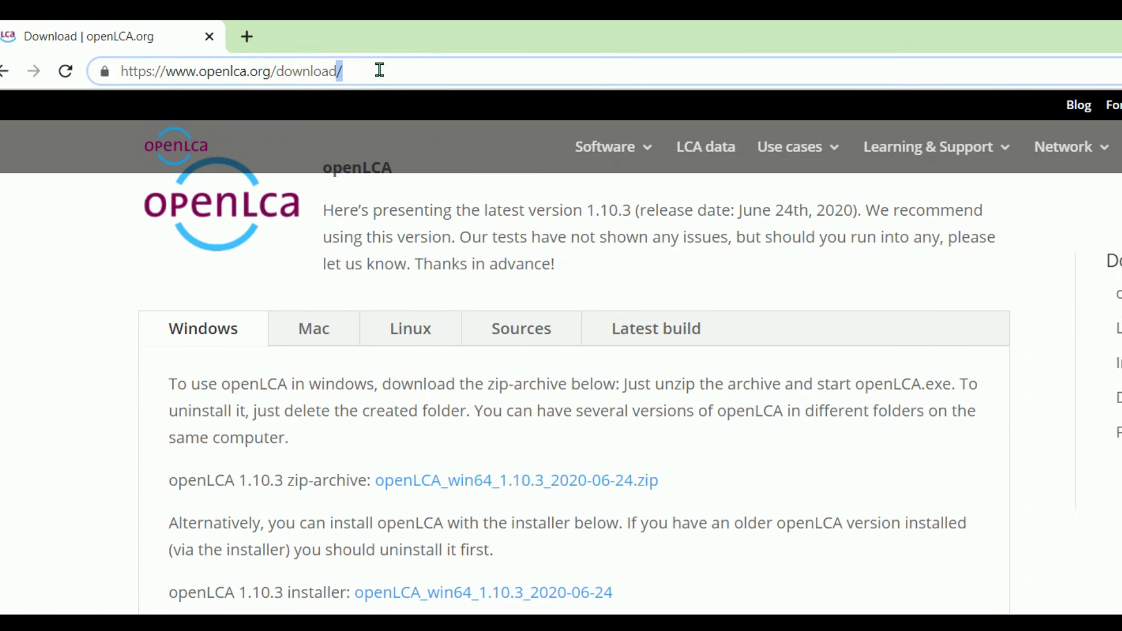
{"action": "left_click_drag", "start_coordinate": [168, 592], "coordinate": [350, 592]}
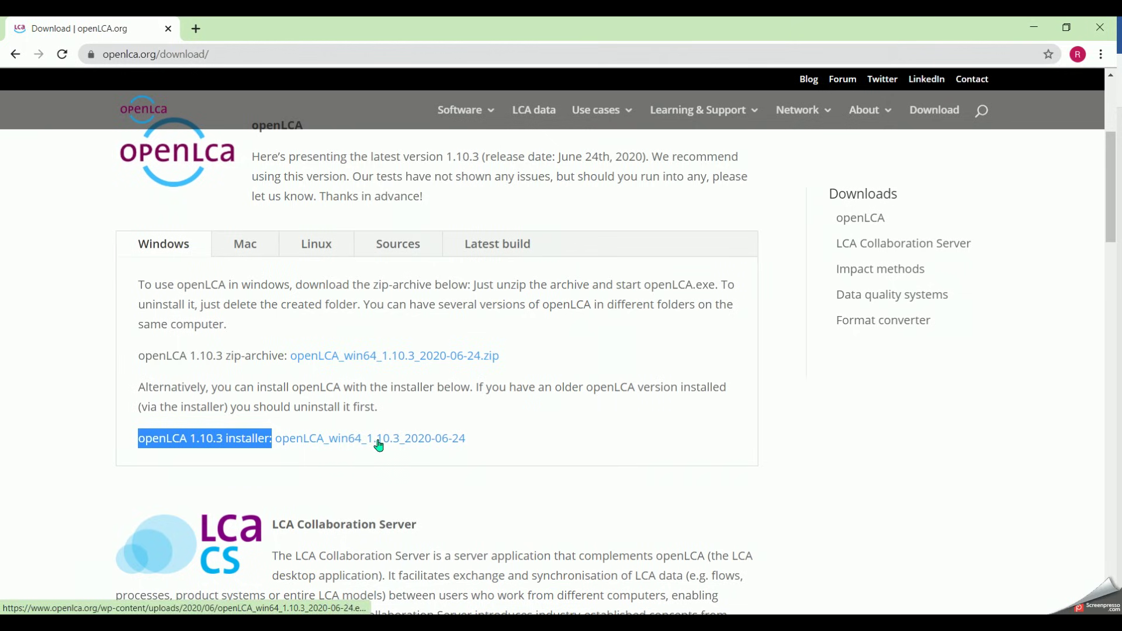
{"action": "left_click", "coordinate": [379, 440]}
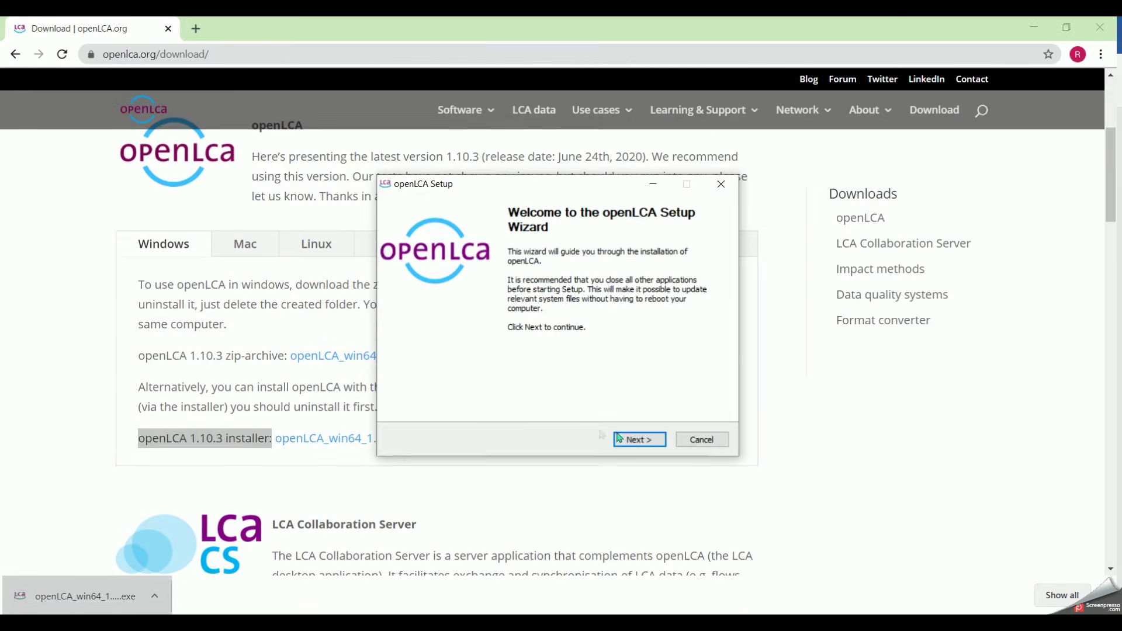
Install openLCA for the current user with default location and openLCA start menu folder, then launch it
{"action": "left_click", "coordinate": [624, 440]}
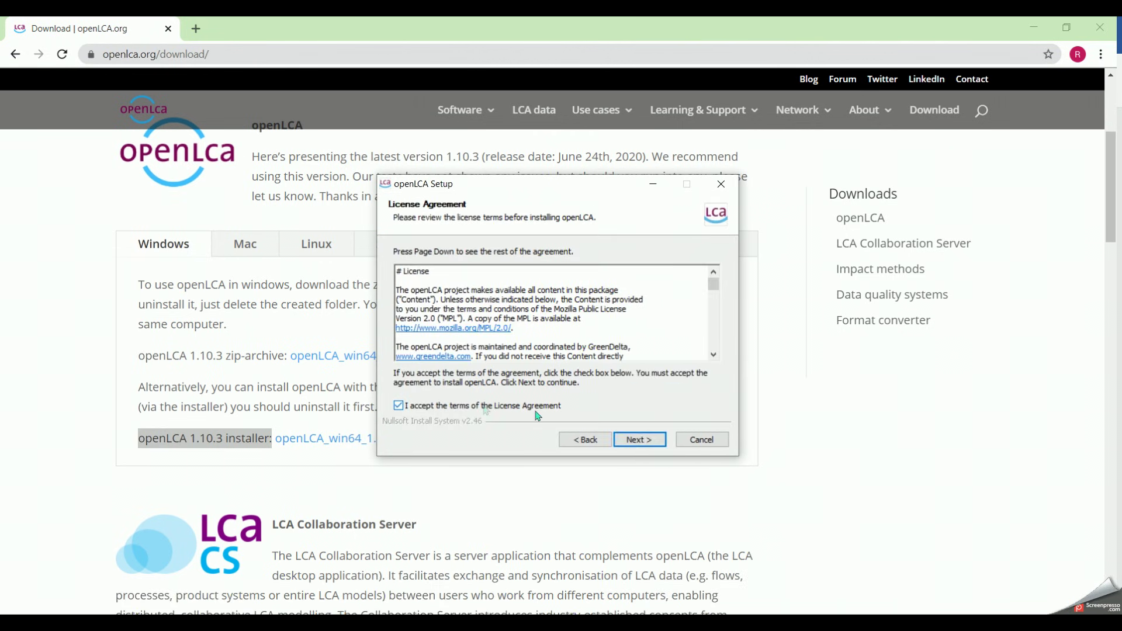
{"action": "left_click", "coordinate": [638, 440]}
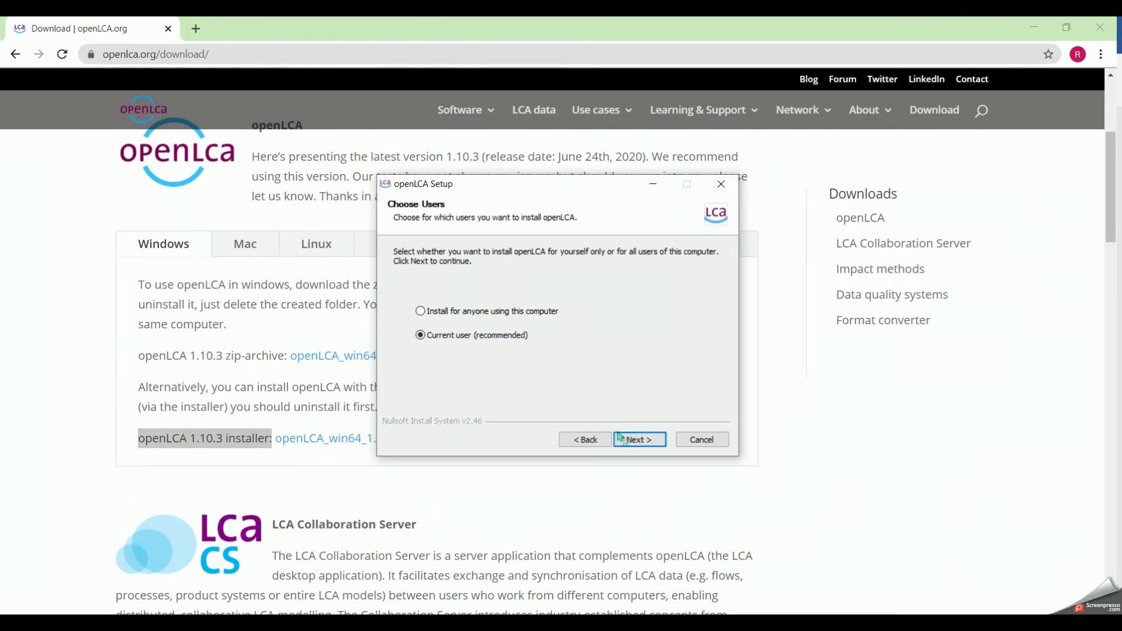
{"action": "left_click", "coordinate": [632, 443]}
{"action": "left_click", "coordinate": [632, 443]}
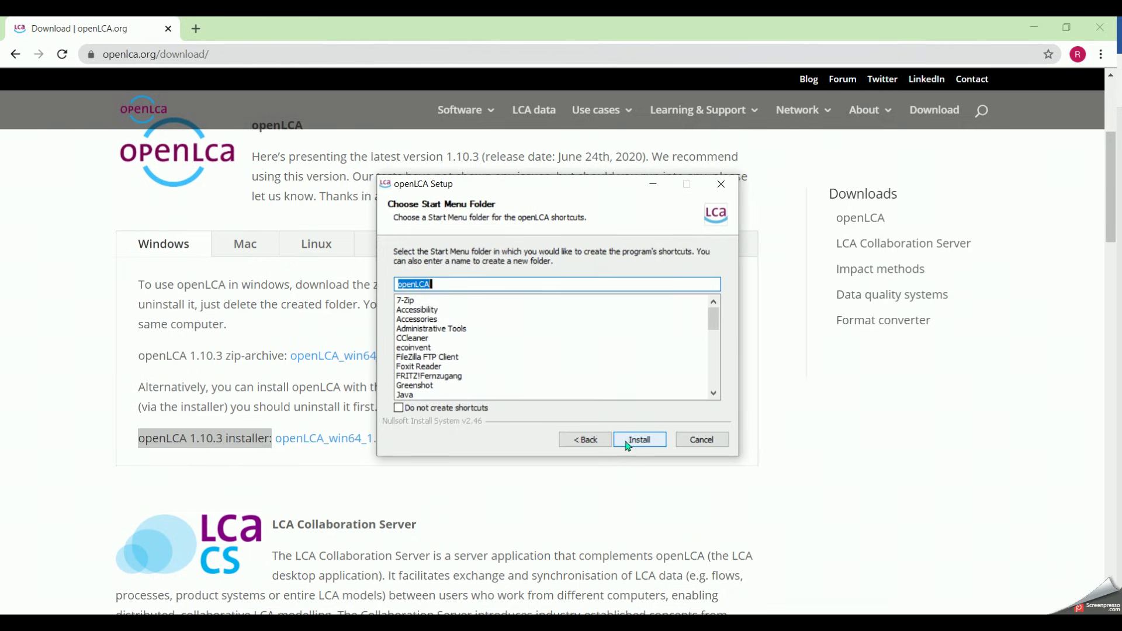
{"action": "left_click", "coordinate": [626, 443]}
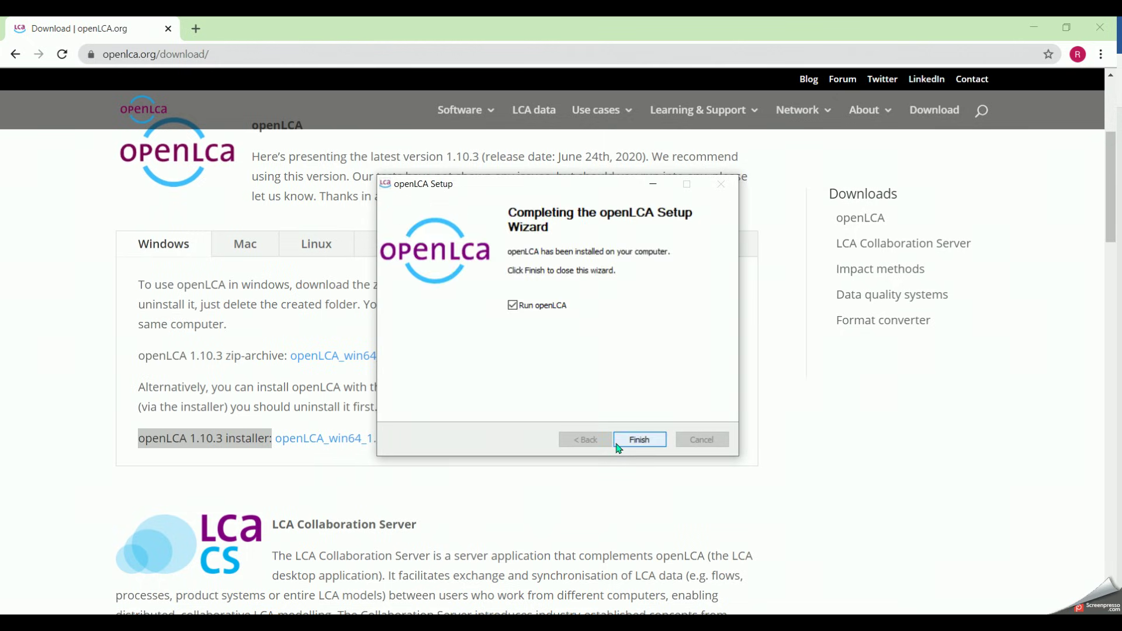
{"action": "left_click", "coordinate": [638, 440]}
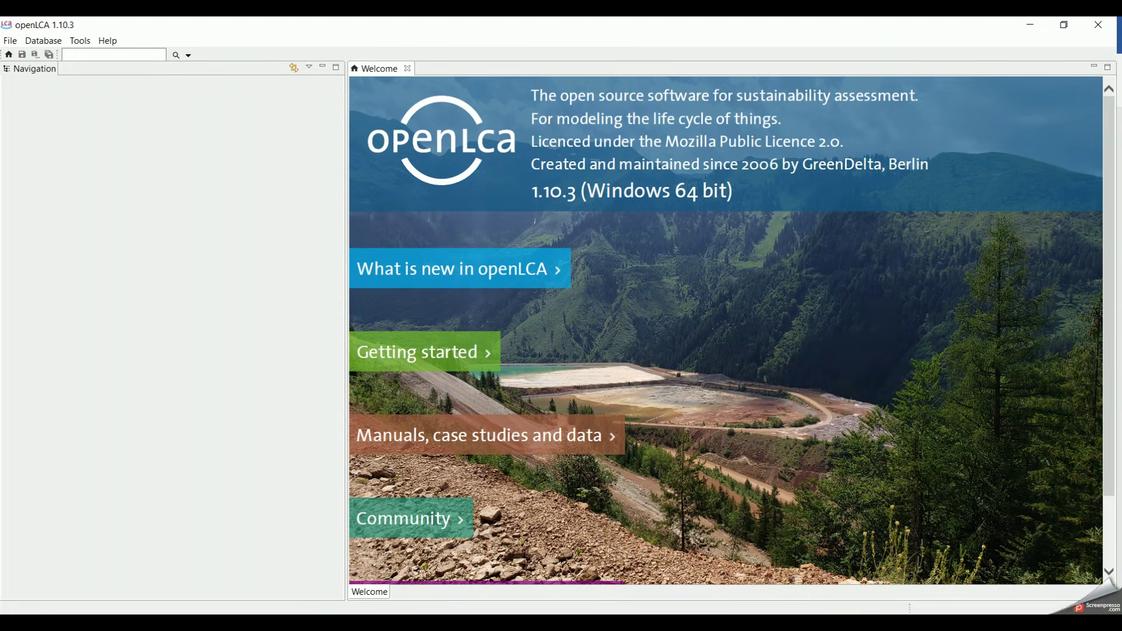
Expand What's new, visit its openlca.org/new page, then expand Getting started
{"action": "left_click", "coordinate": [556, 268]}
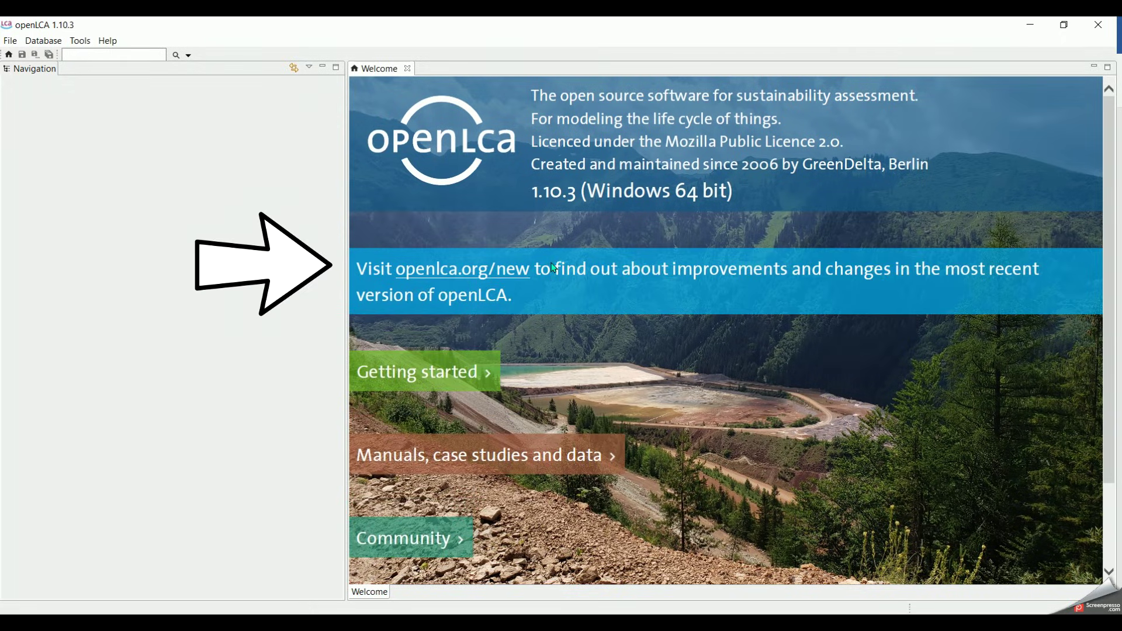
{"action": "left_click", "coordinate": [509, 270]}
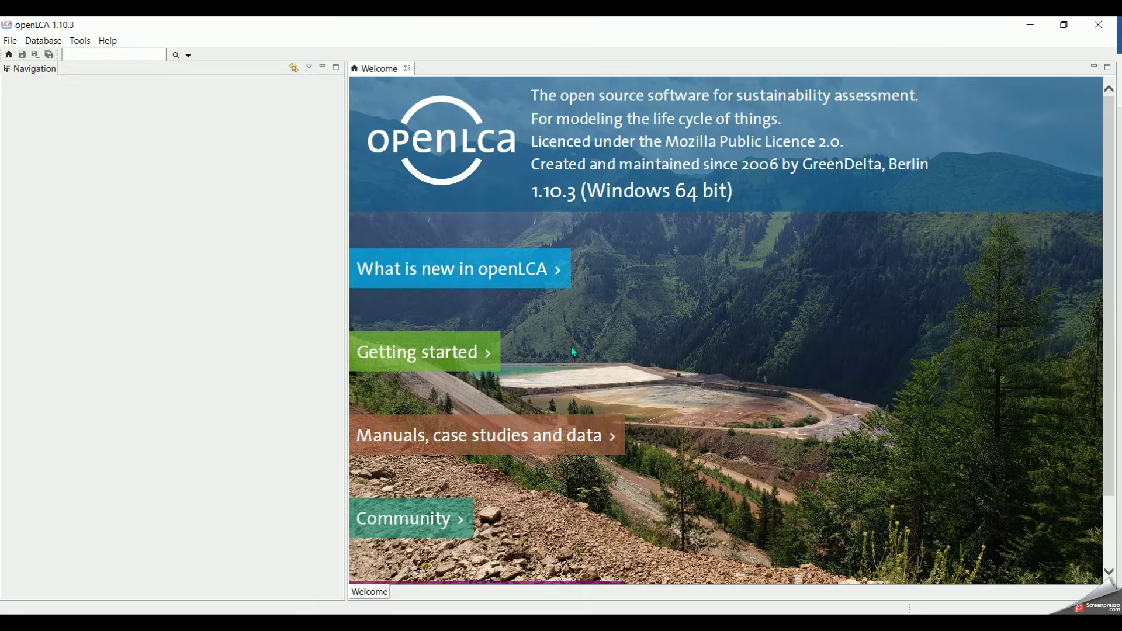
{"action": "left_click", "coordinate": [493, 345]}
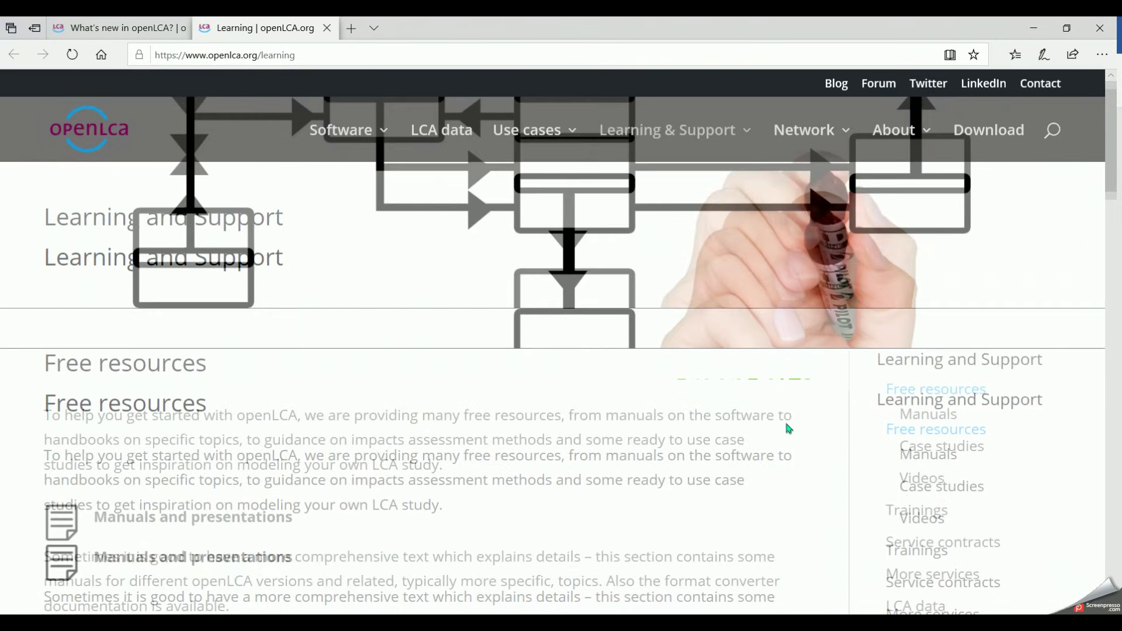
{"action": "scroll", "coordinate": [784, 419], "scroll_direction": "down", "scroll_amount": 3}
{"action": "scroll", "coordinate": [777, 416], "scroll_direction": "down", "scroll_amount": 5}
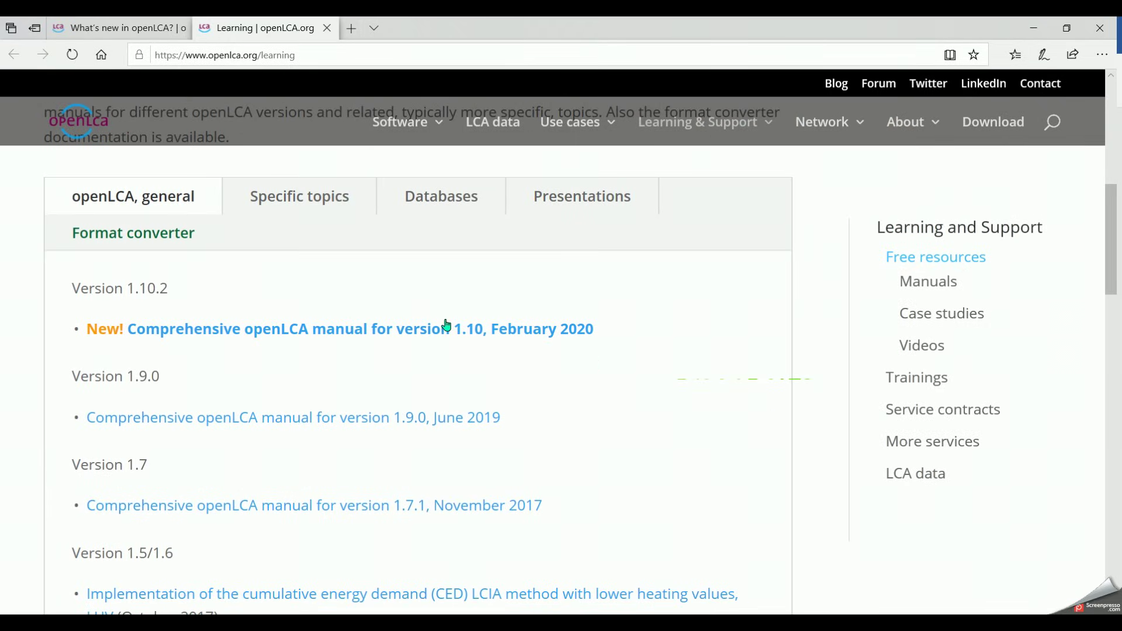
Browse the Specific topics, Databases and Presentations lists and visit the data.openLCA.org repository search
{"action": "left_click", "coordinate": [353, 204]}
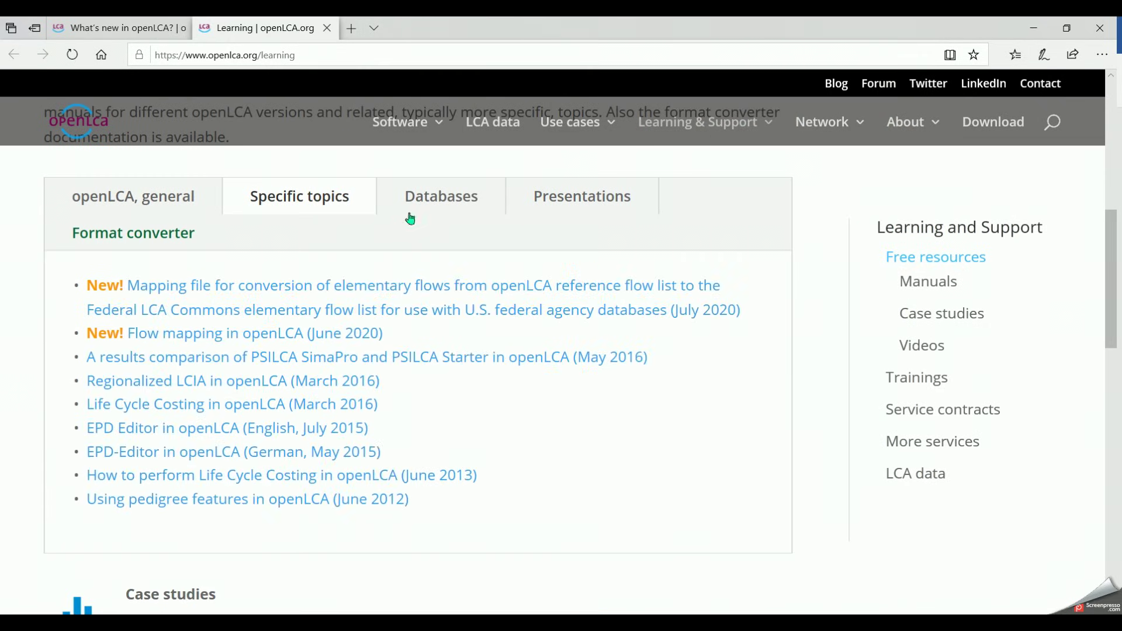
{"action": "left_click", "coordinate": [433, 202]}
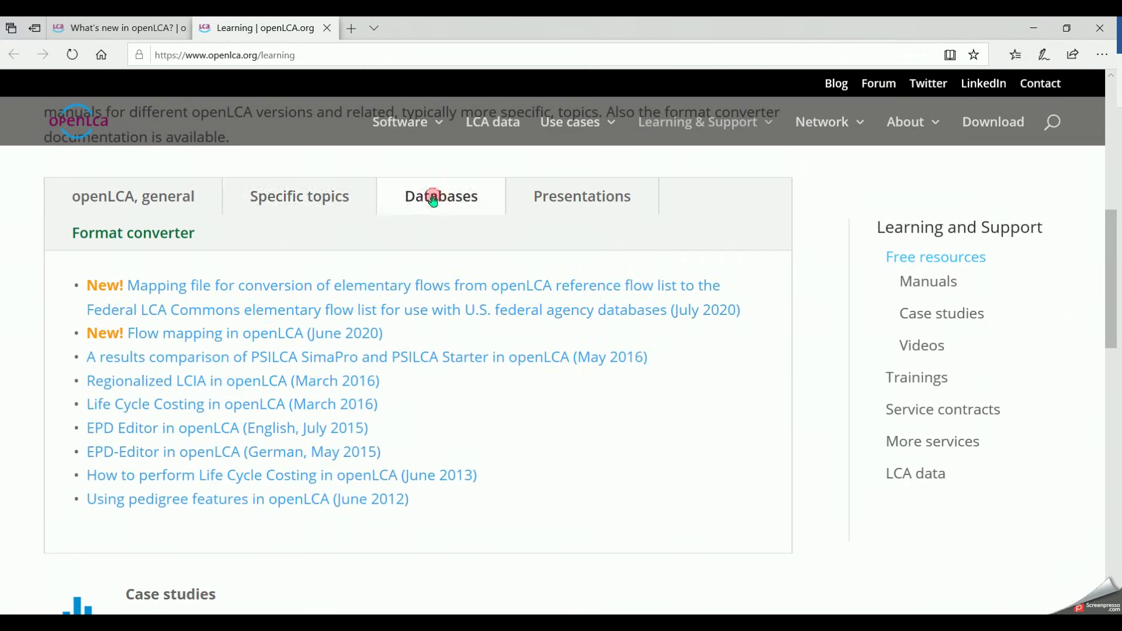
{"action": "left_click", "coordinate": [586, 214]}
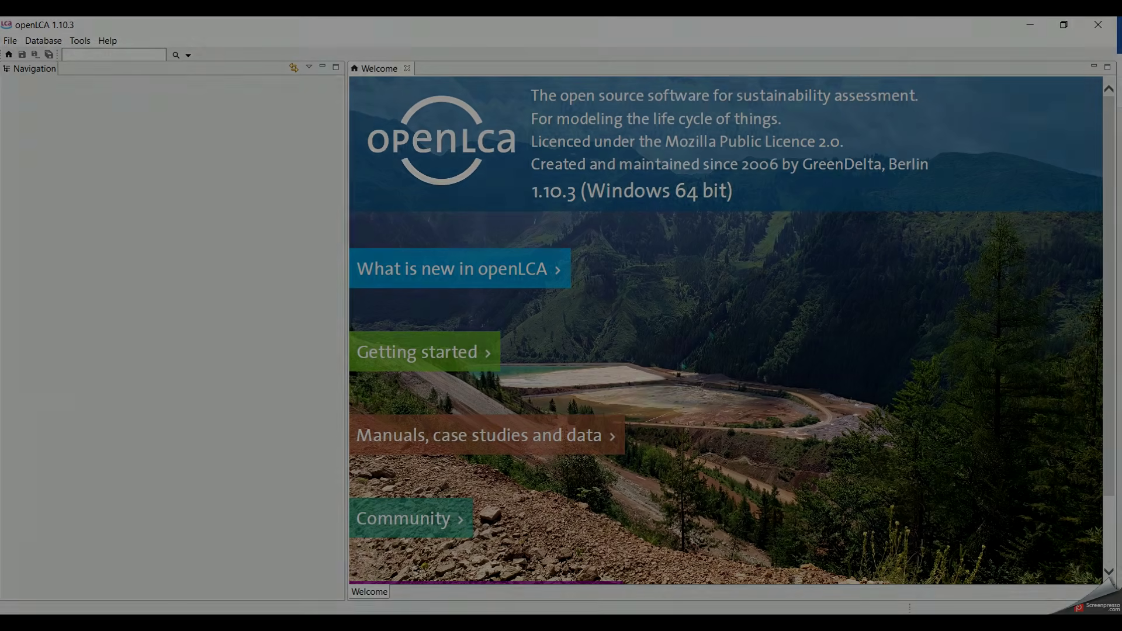
{"action": "mouse_move", "coordinate": [594, 429]}
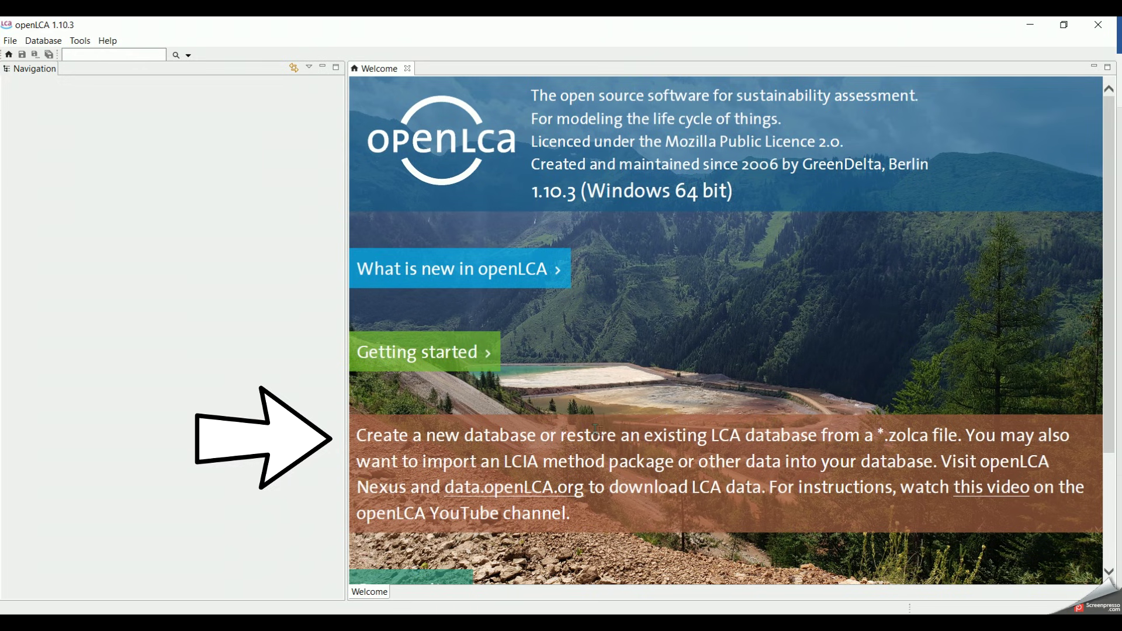
{"action": "scroll", "coordinate": [778, 427], "scroll_direction": "down", "scroll_amount": 3}
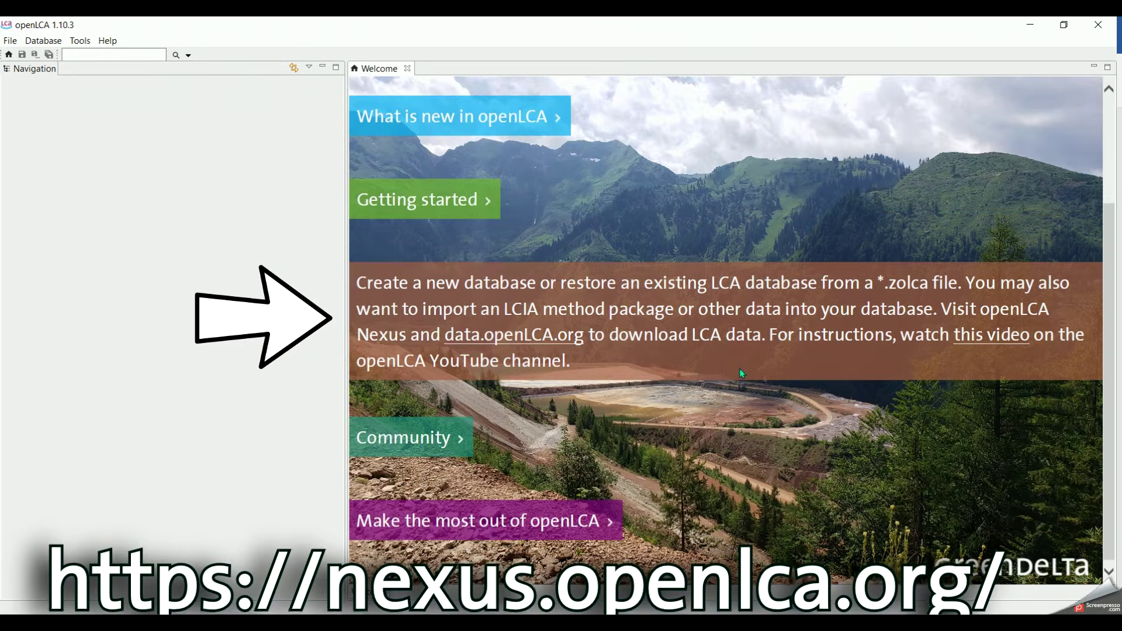
{"action": "left_click", "coordinate": [552, 337]}
{"action": "scroll", "coordinate": [555, 341], "scroll_direction": "down", "scroll_amount": 3}
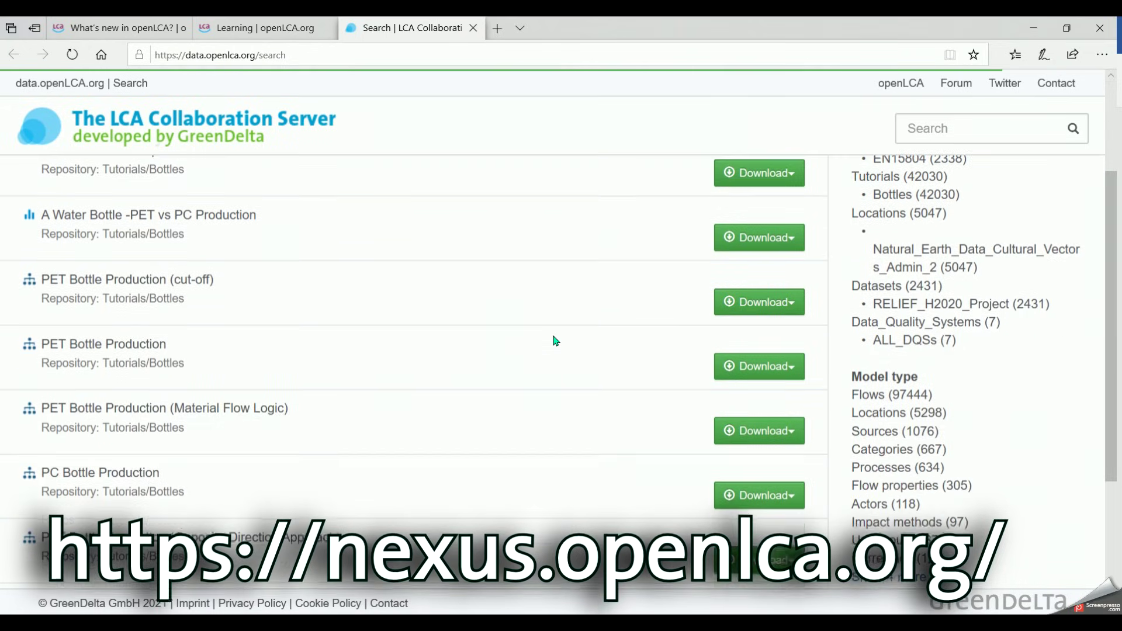
{"action": "scroll", "coordinate": [555, 341], "scroll_direction": "down", "scroll_amount": 3}
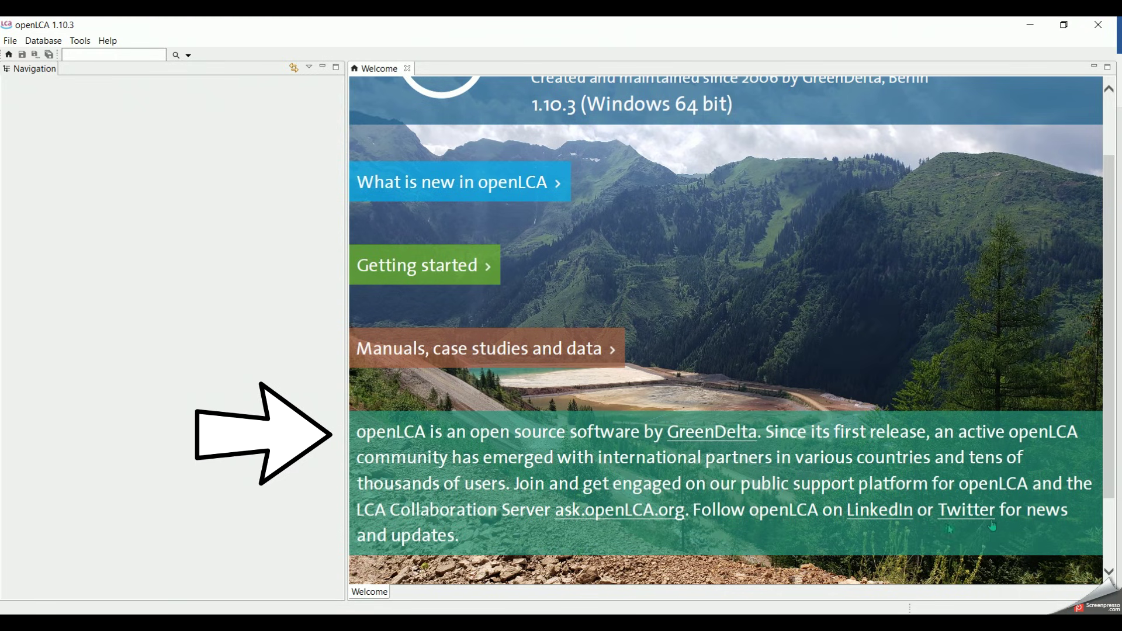
Visit the ask.openLCA.org support forum from the Community text and scroll through it
{"action": "left_click", "coordinate": [648, 519]}
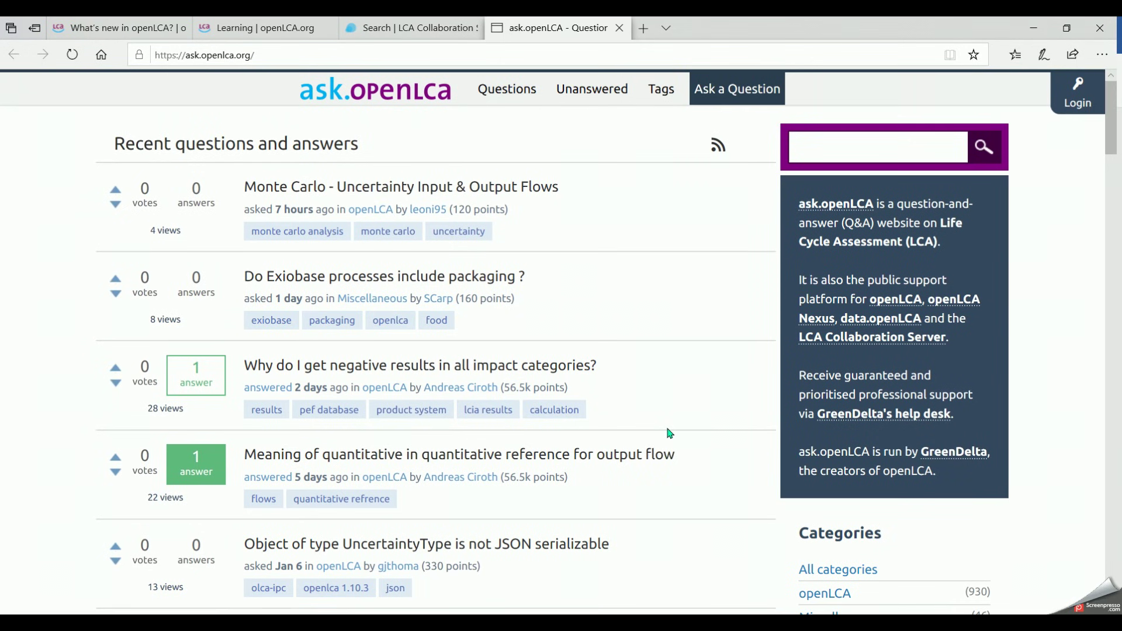
{"action": "scroll", "coordinate": [670, 433], "scroll_direction": "down", "scroll_amount": 7}
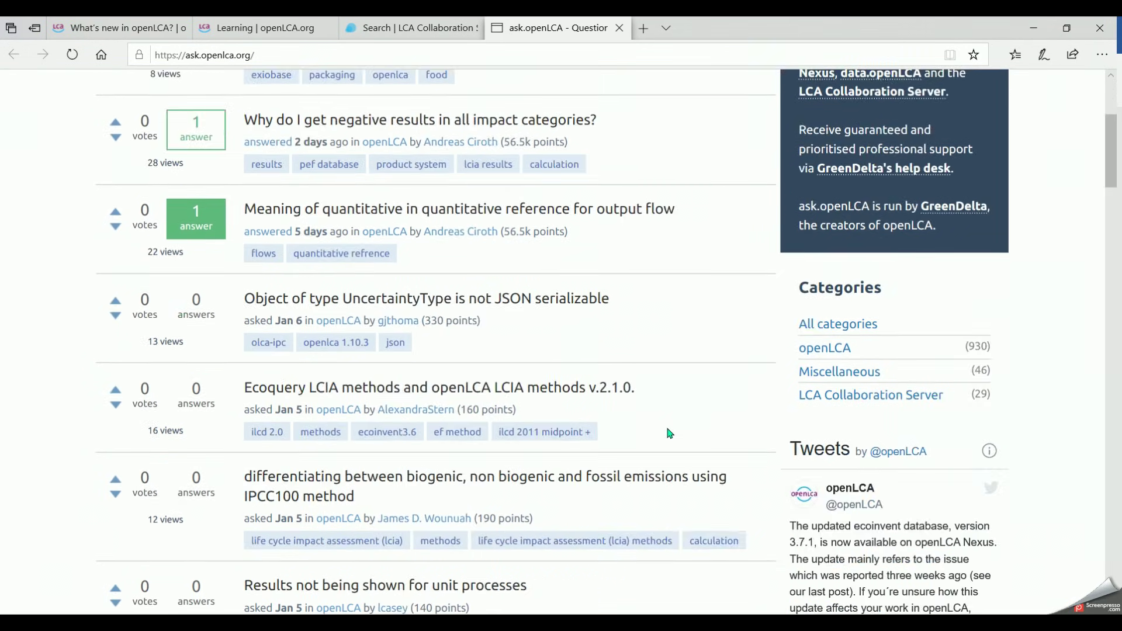
{"action": "scroll", "coordinate": [670, 433], "scroll_direction": "down", "scroll_amount": 2}
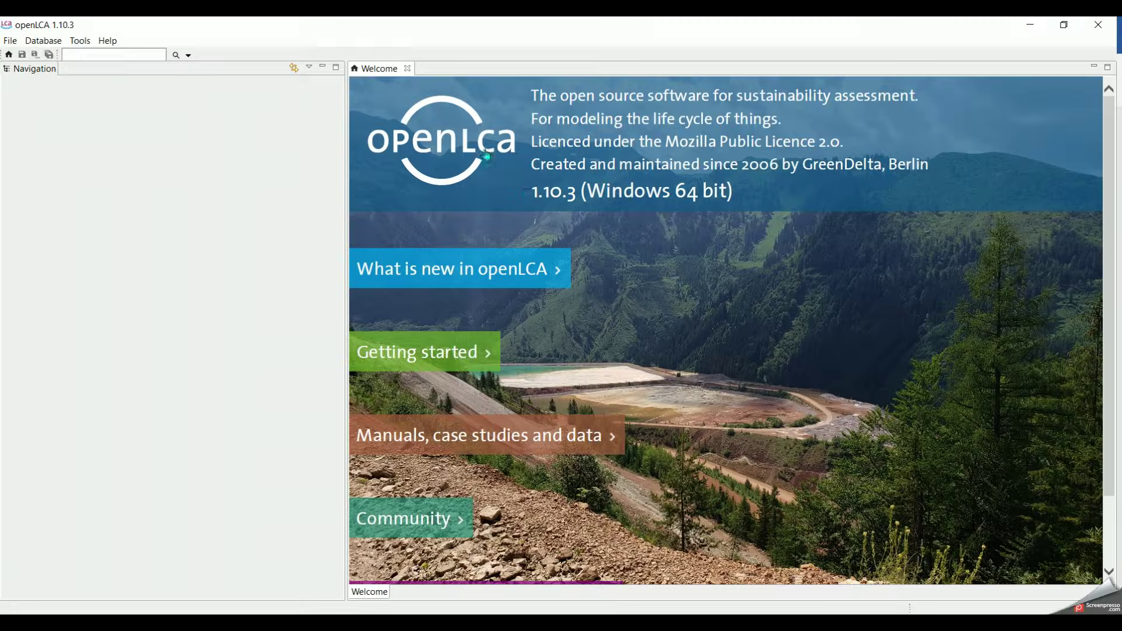
{"action": "left_click", "coordinate": [454, 147]}
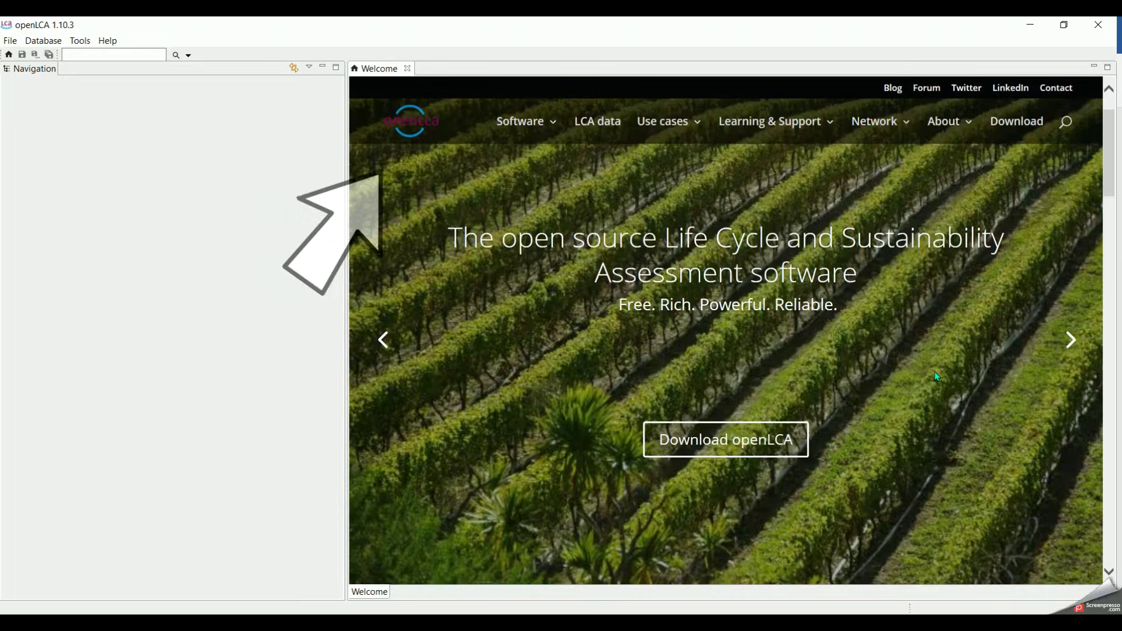
{"action": "scroll", "coordinate": [935, 374], "scroll_direction": "down", "scroll_amount": 5}
{"action": "scroll", "coordinate": [937, 377], "scroll_direction": "down", "scroll_amount": 2}
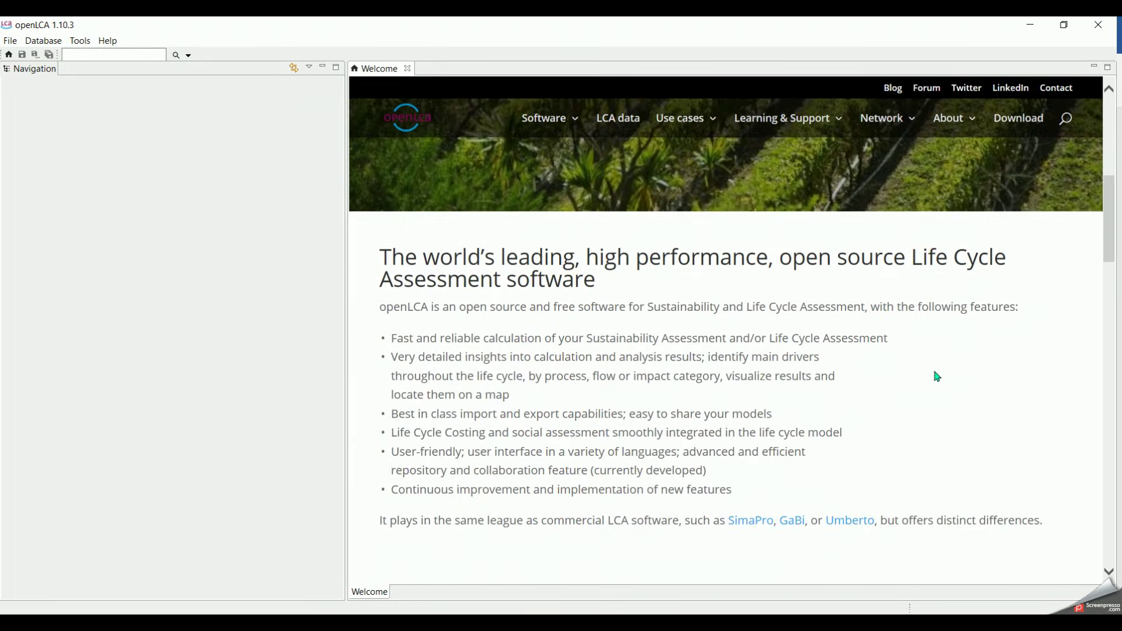
{"action": "scroll", "coordinate": [937, 377], "scroll_direction": "down", "scroll_amount": 4}
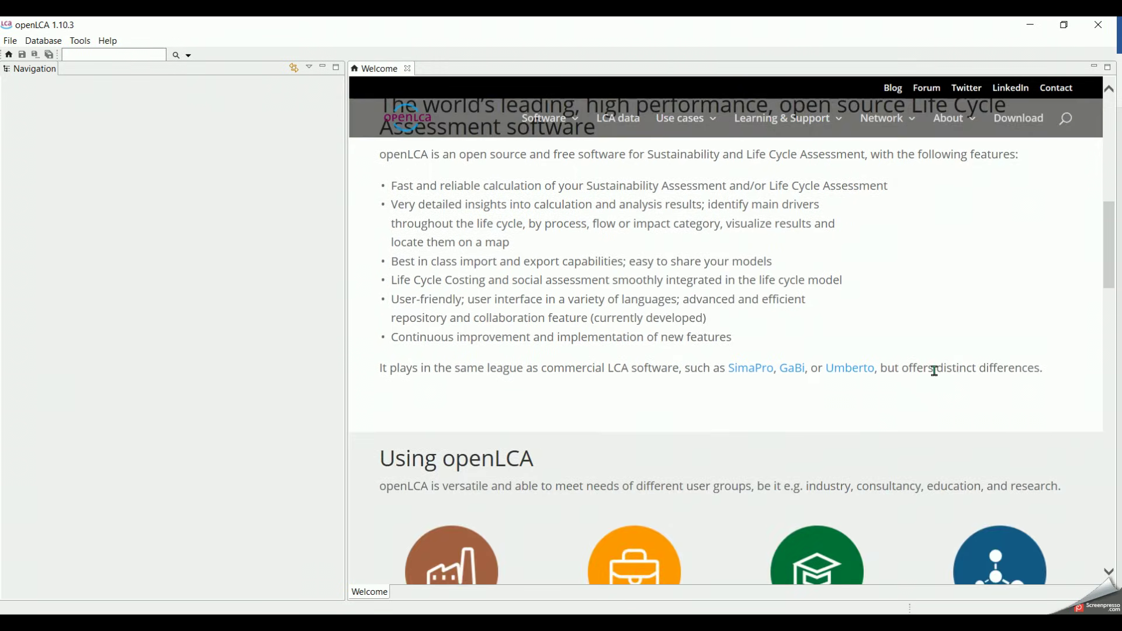
{"action": "scroll", "coordinate": [937, 377], "scroll_direction": "down", "scroll_amount": 3}
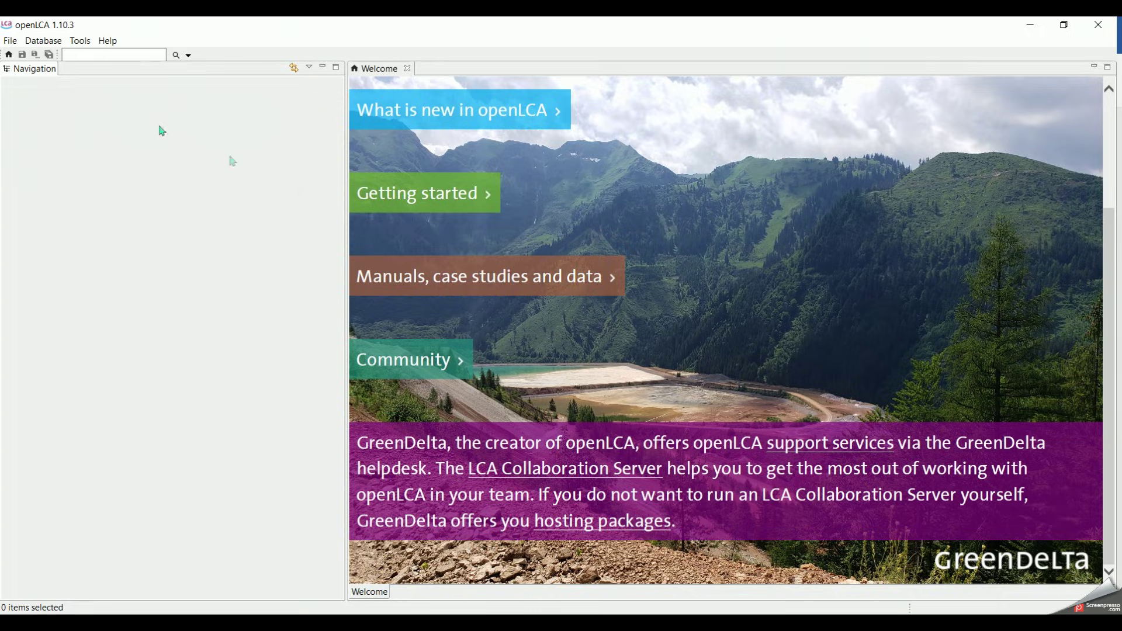
Show the File menu's save, import and settings commands
{"action": "left_click", "coordinate": [20, 44]}
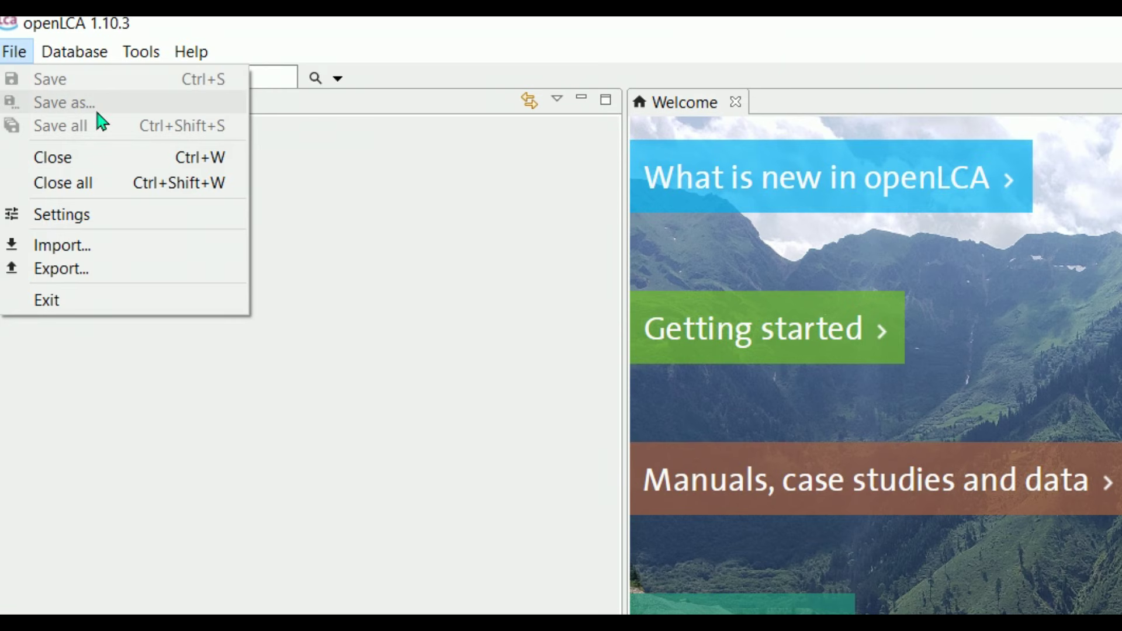
Open Preferences and toggle the Collaboration setting on and back off
{"action": "left_click", "coordinate": [126, 216]}
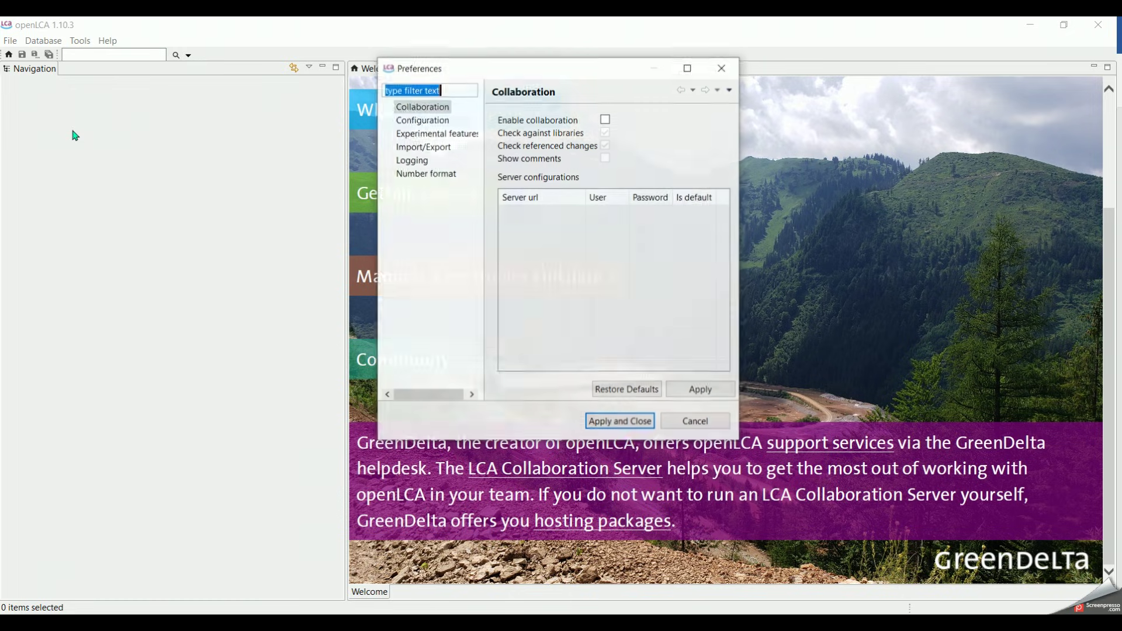
{"action": "left_click", "coordinate": [437, 107]}
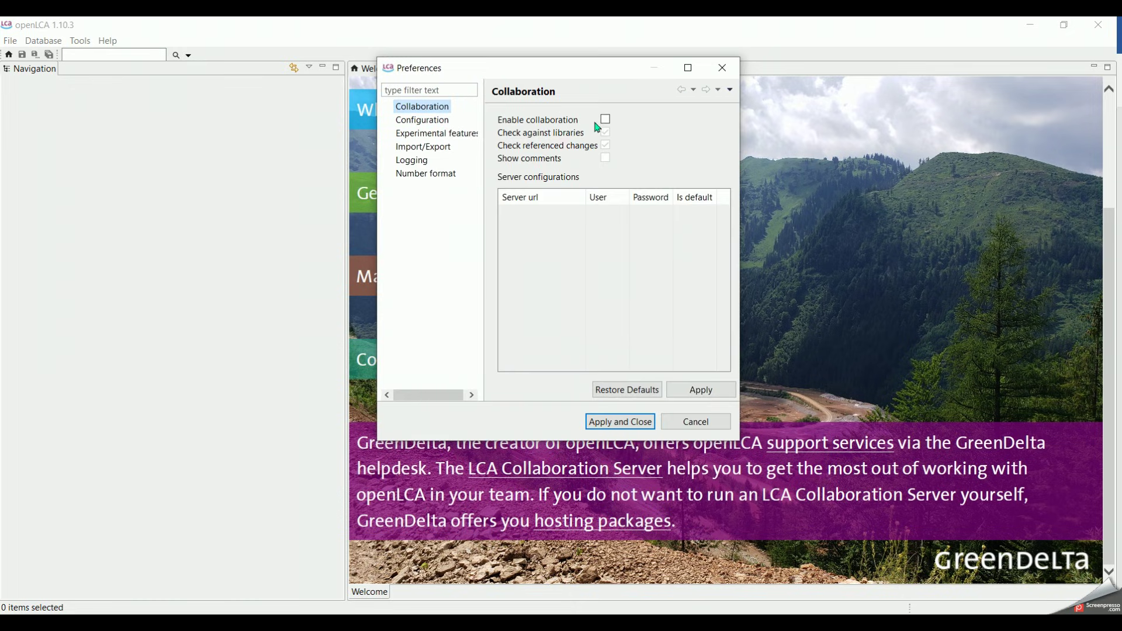
{"action": "left_click", "coordinate": [606, 120]}
{"action": "left_click", "coordinate": [605, 119]}
Set Configuration maximum memory to 8000 MB and apply it
{"action": "left_click", "coordinate": [442, 120]}
{"action": "left_click", "coordinate": [643, 146]}
{"action": "left_click_drag", "start_coordinate": [643, 146], "coordinate": [601, 150]}
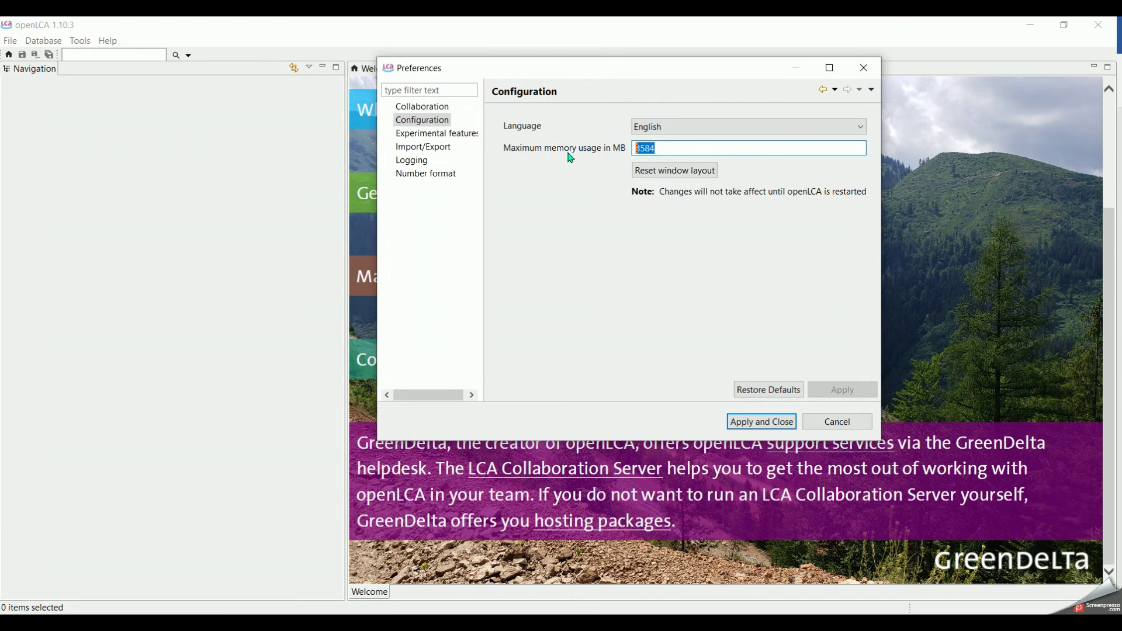
{"action": "type", "text": "8000"}
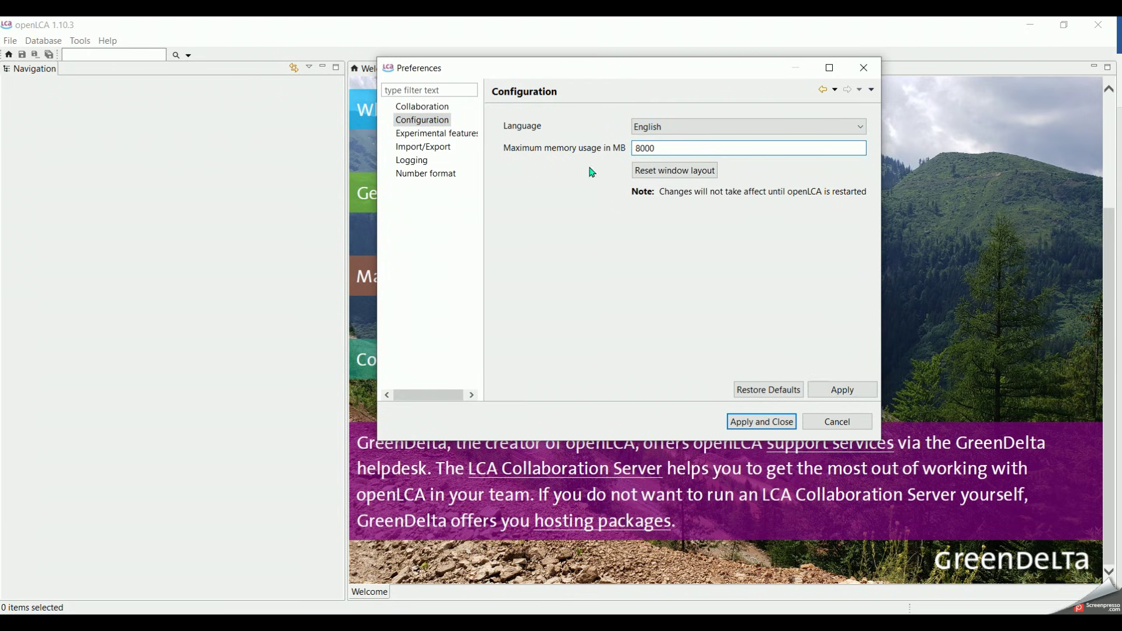
{"action": "left_click", "coordinate": [842, 389]}
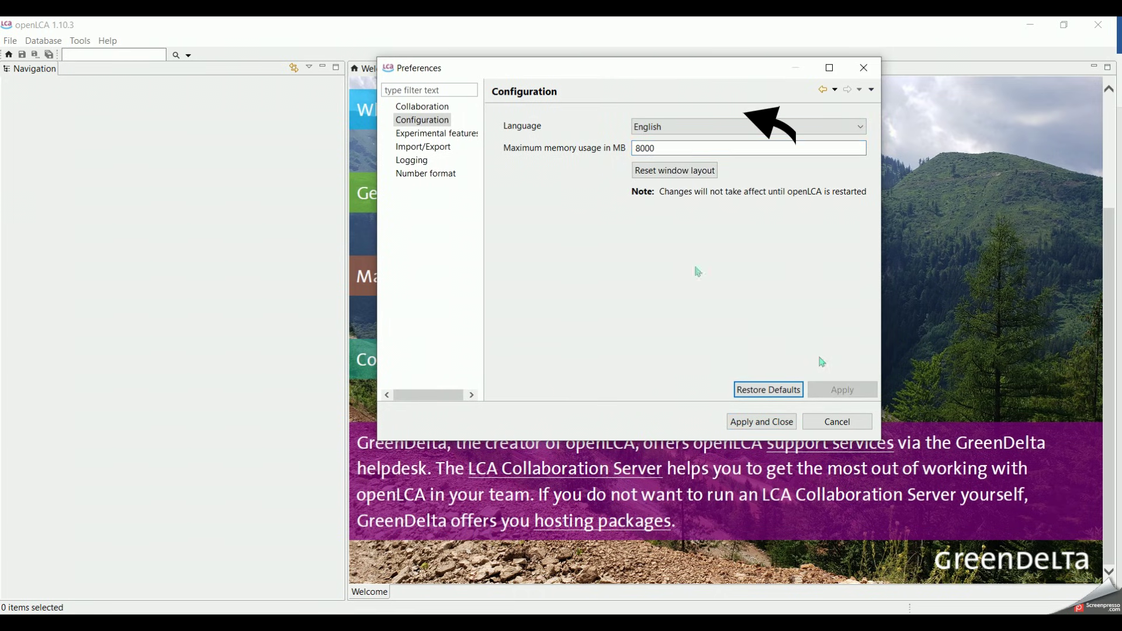
Browse the Experimental, Import/Export and Logging pages, then set Number format decimals to 3
{"action": "left_click", "coordinate": [446, 136]}
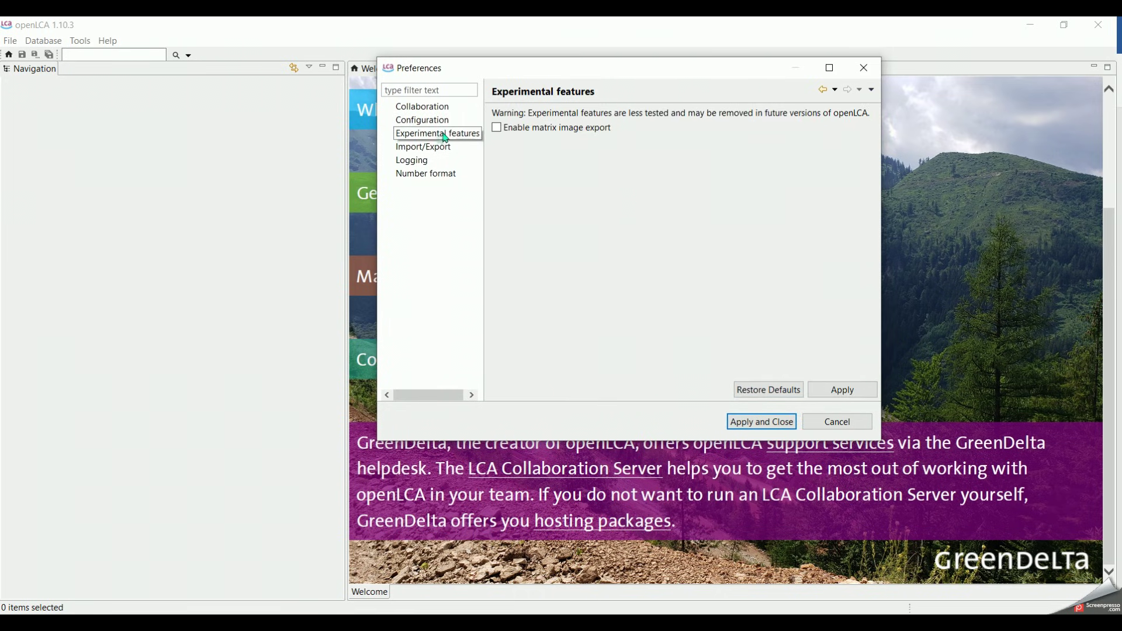
{"action": "left_click", "coordinate": [436, 146]}
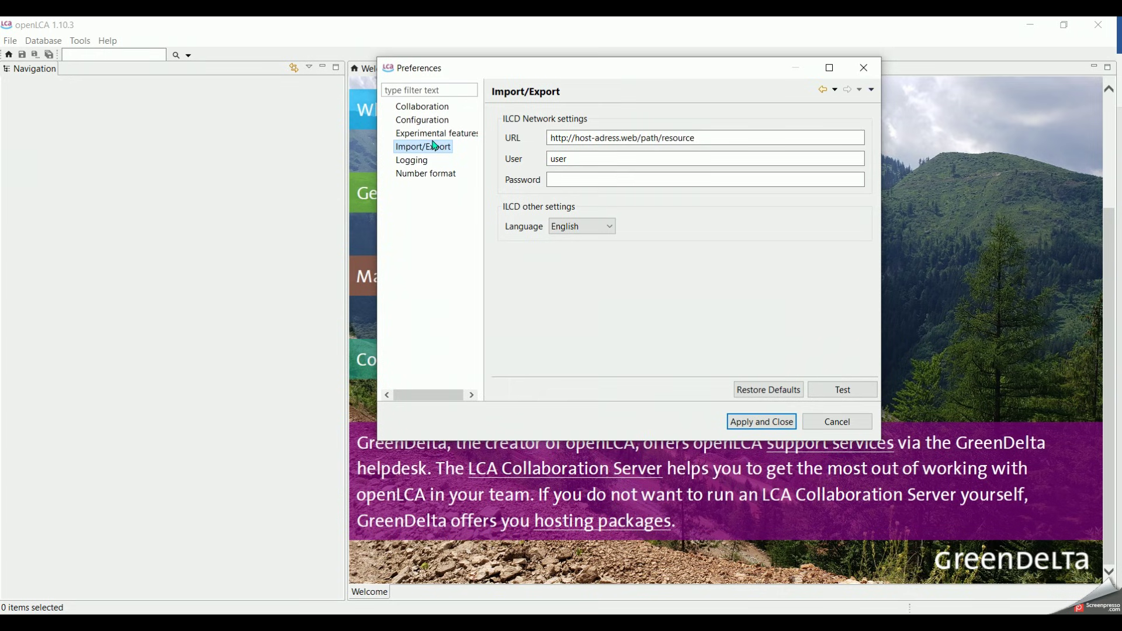
{"action": "left_click", "coordinate": [424, 160]}
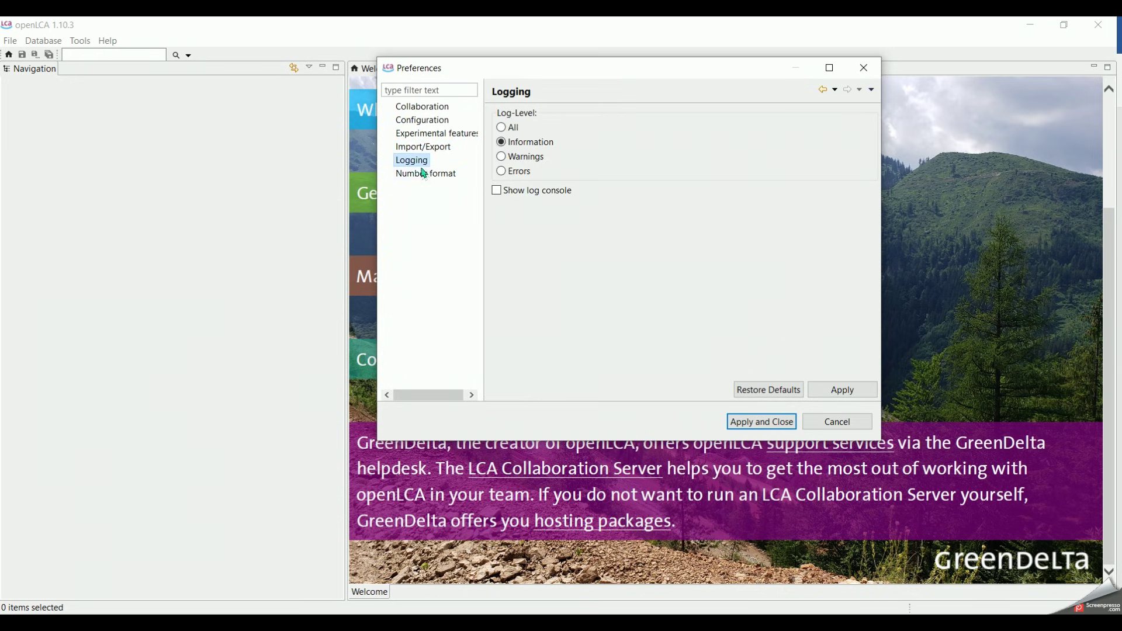
{"action": "left_click", "coordinate": [424, 174]}
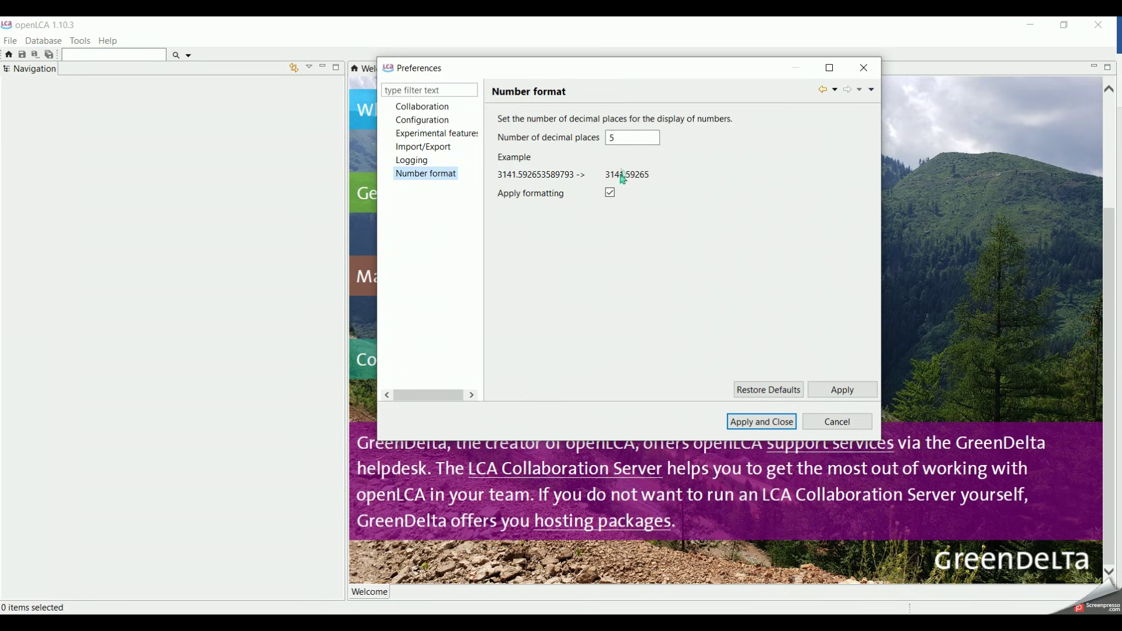
{"action": "key", "text": "Tab"}
{"action": "type", "text": "3"}
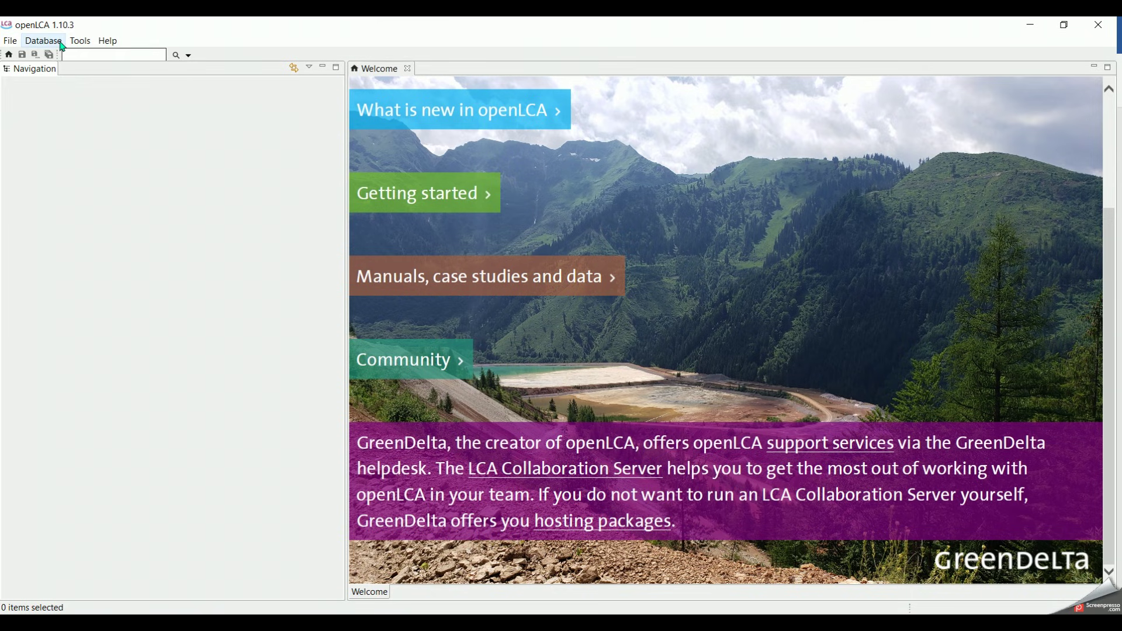
{"action": "left_click", "coordinate": [61, 43]}
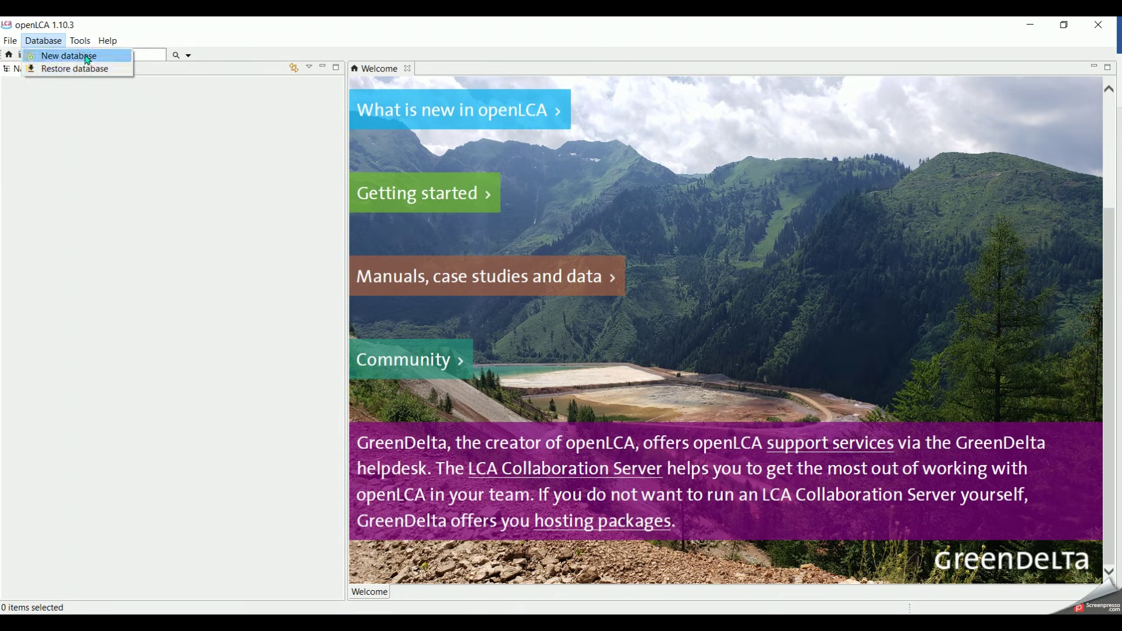
{"action": "left_click", "coordinate": [80, 41]}
{"action": "mouse_move", "coordinate": [169, 66]}
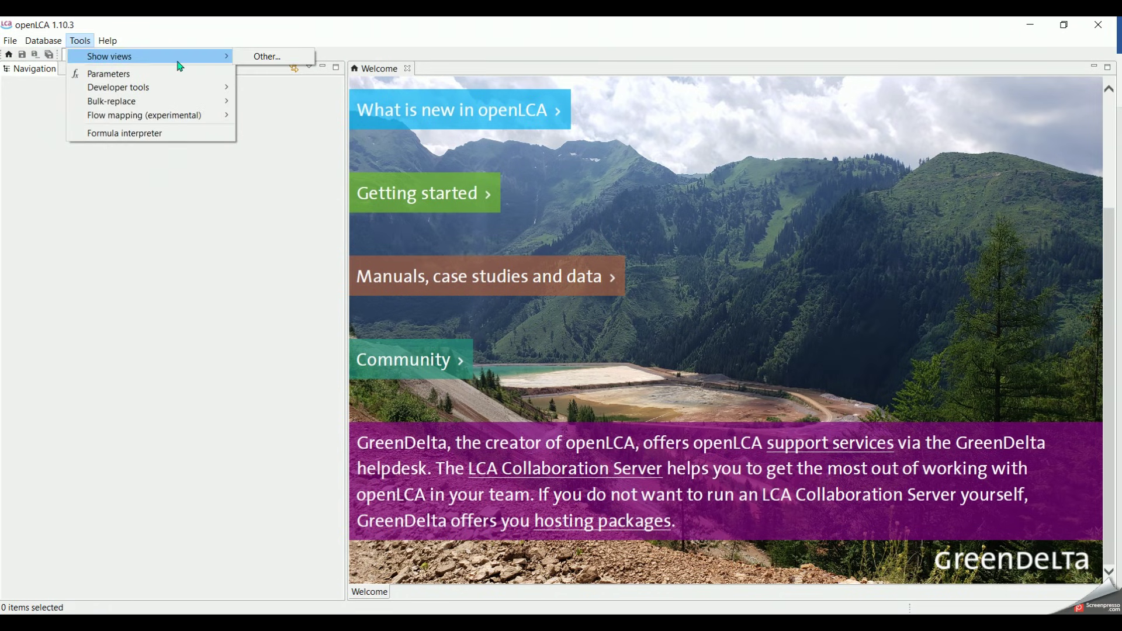
{"action": "mouse_move", "coordinate": [201, 93]}
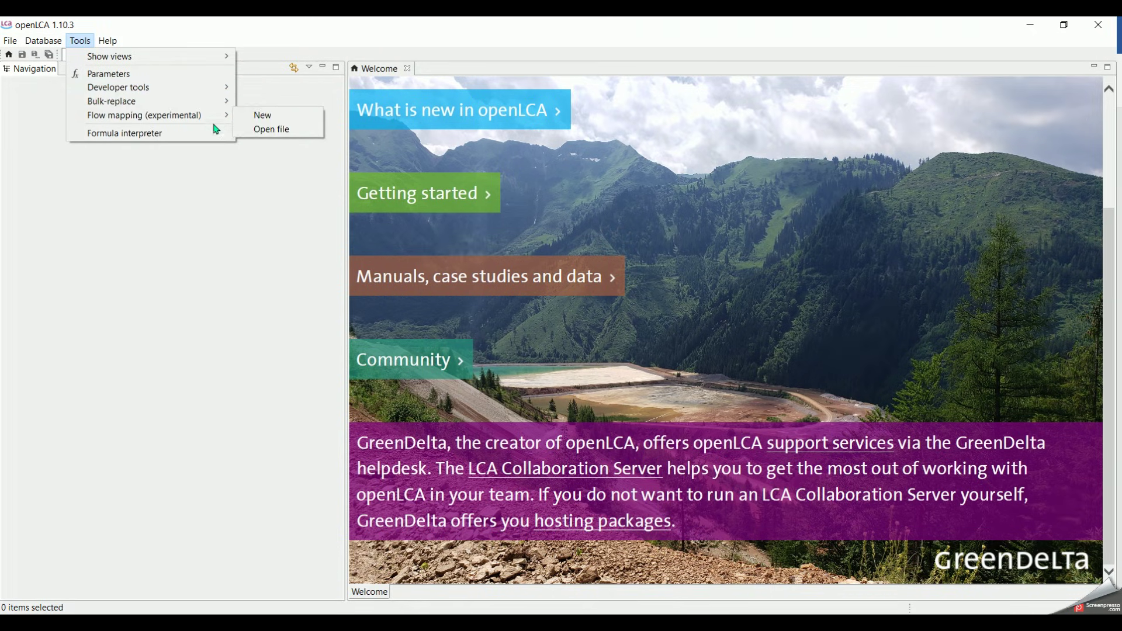
{"action": "mouse_move", "coordinate": [108, 41]}
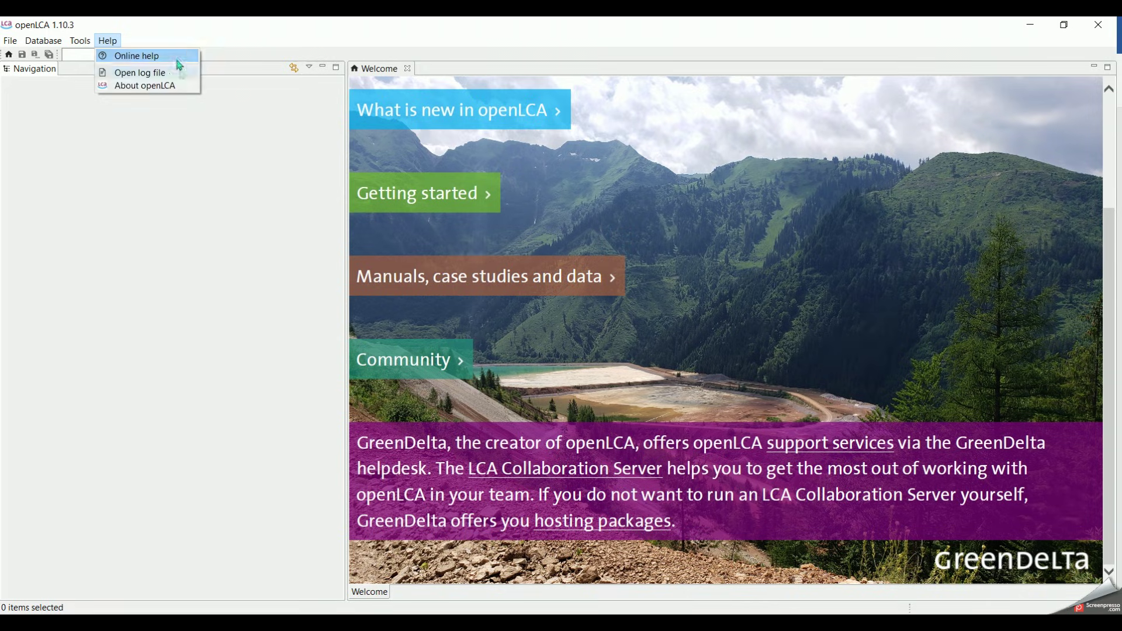
{"action": "left_click", "coordinate": [230, 136]}
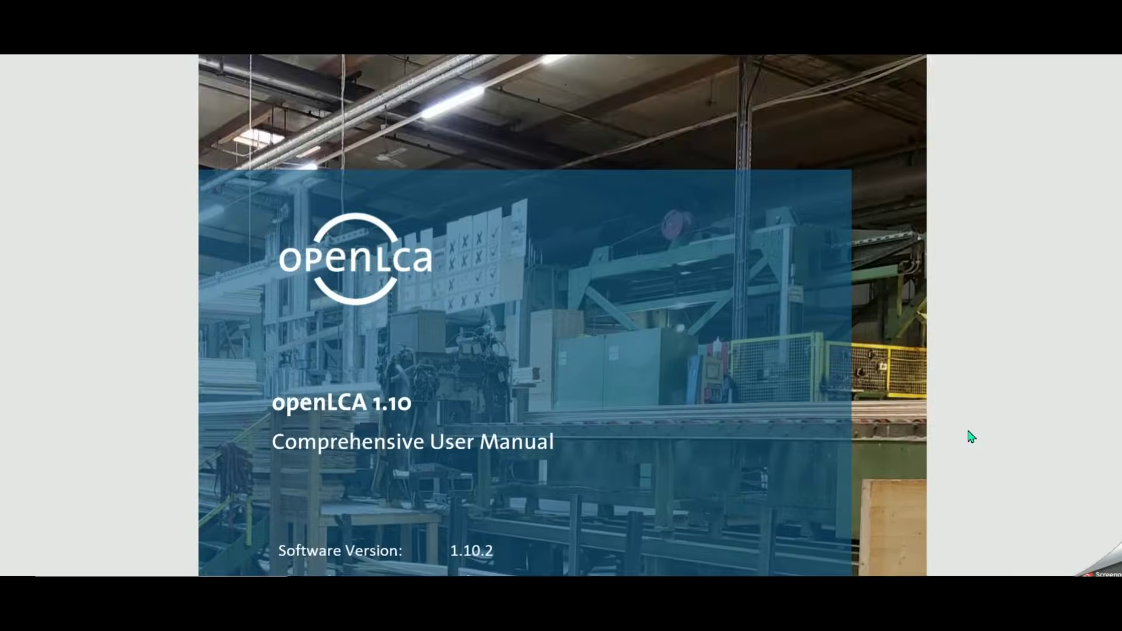
Scroll the openLCA 1.10 user manual from its title page through the table of contents
{"action": "scroll", "coordinate": [969, 439], "scroll_direction": "down", "scroll_amount": 5}
{"action": "scroll", "coordinate": [971, 437], "scroll_direction": "down", "scroll_amount": 10}
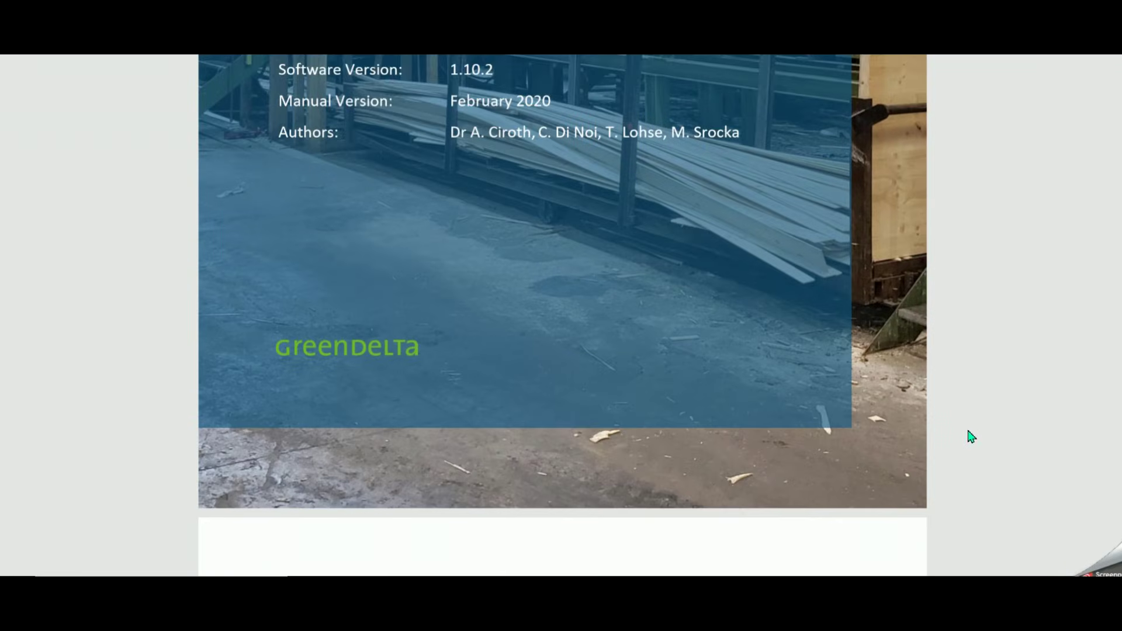
{"action": "scroll", "coordinate": [971, 437], "scroll_direction": "down", "scroll_amount": 2}
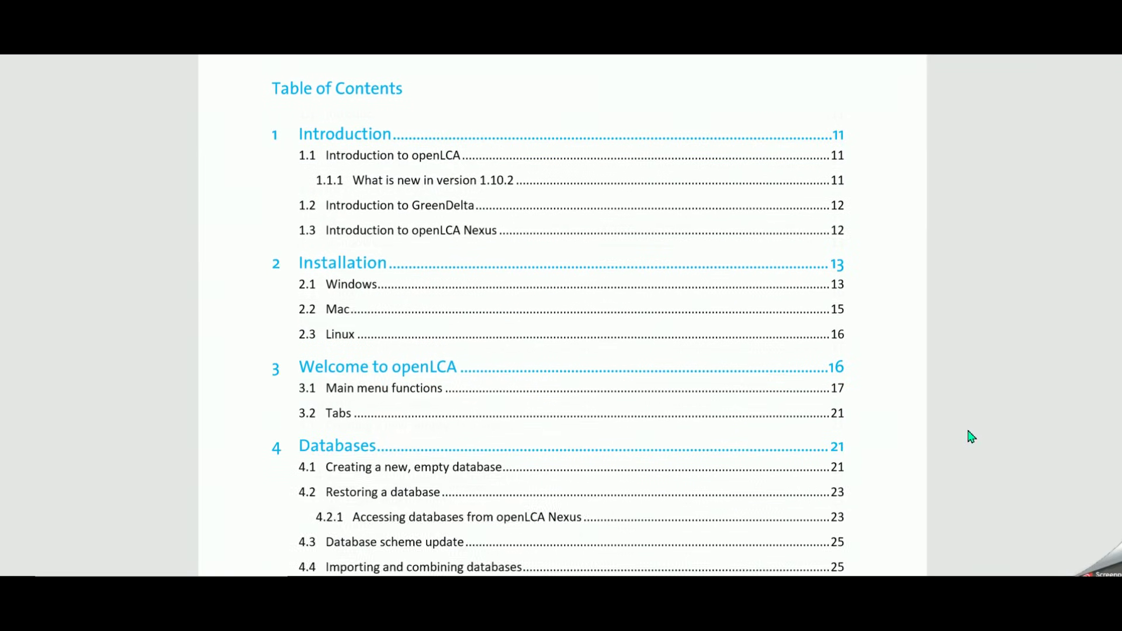
{"action": "scroll", "coordinate": [972, 437], "scroll_direction": "down", "scroll_amount": 8}
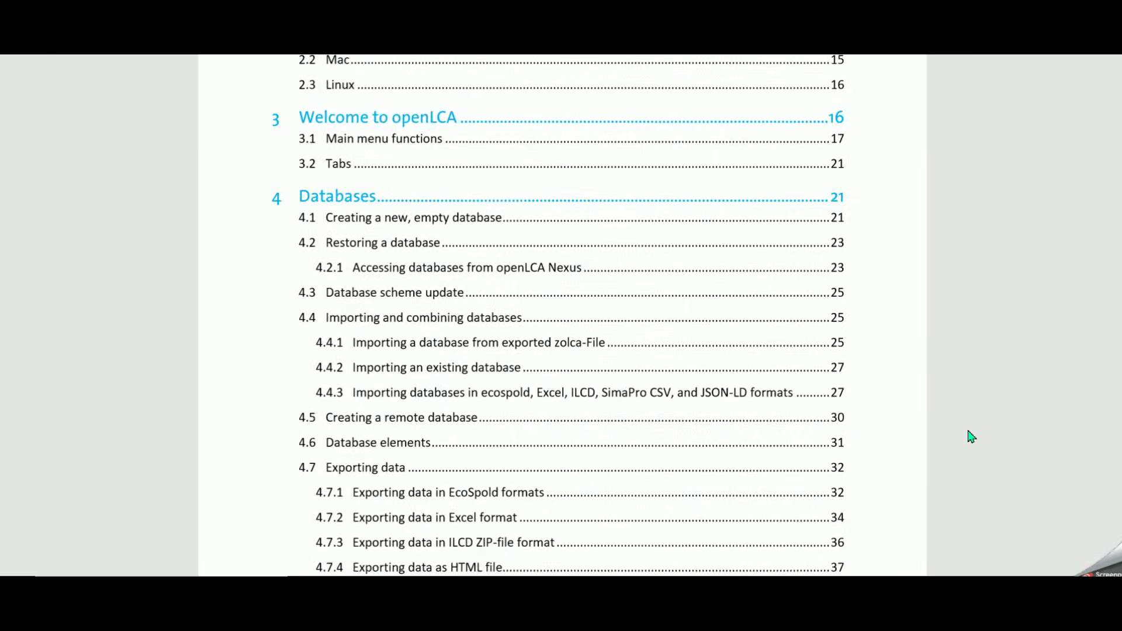
{"action": "scroll", "coordinate": [971, 437], "scroll_direction": "down", "scroll_amount": 7}
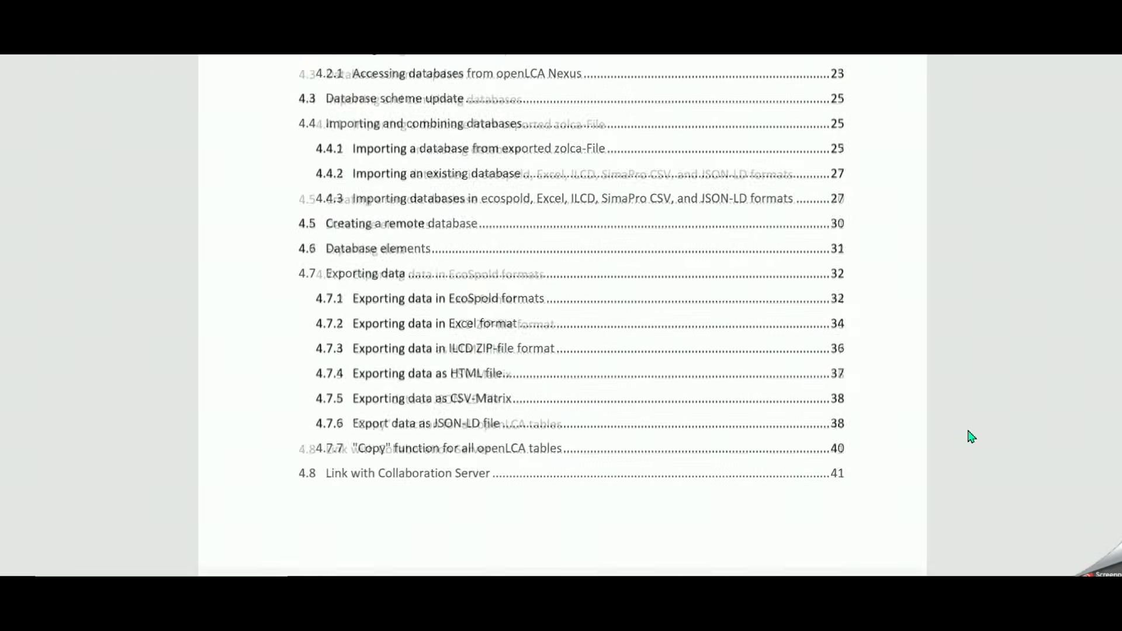
{"action": "scroll", "coordinate": [971, 437], "scroll_direction": "down", "scroll_amount": 7}
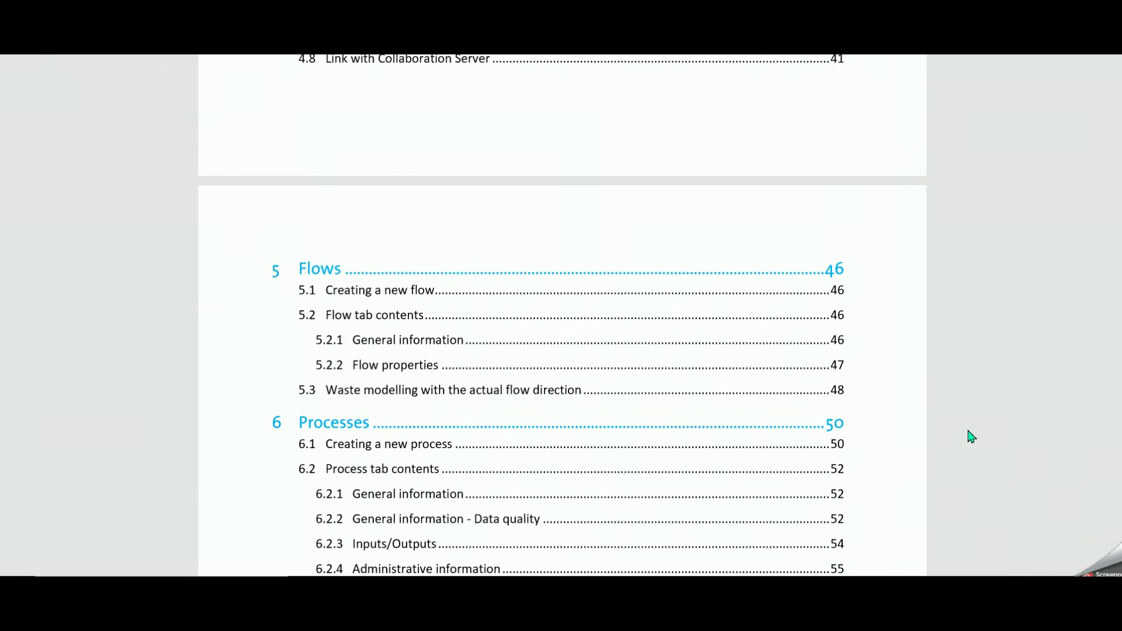